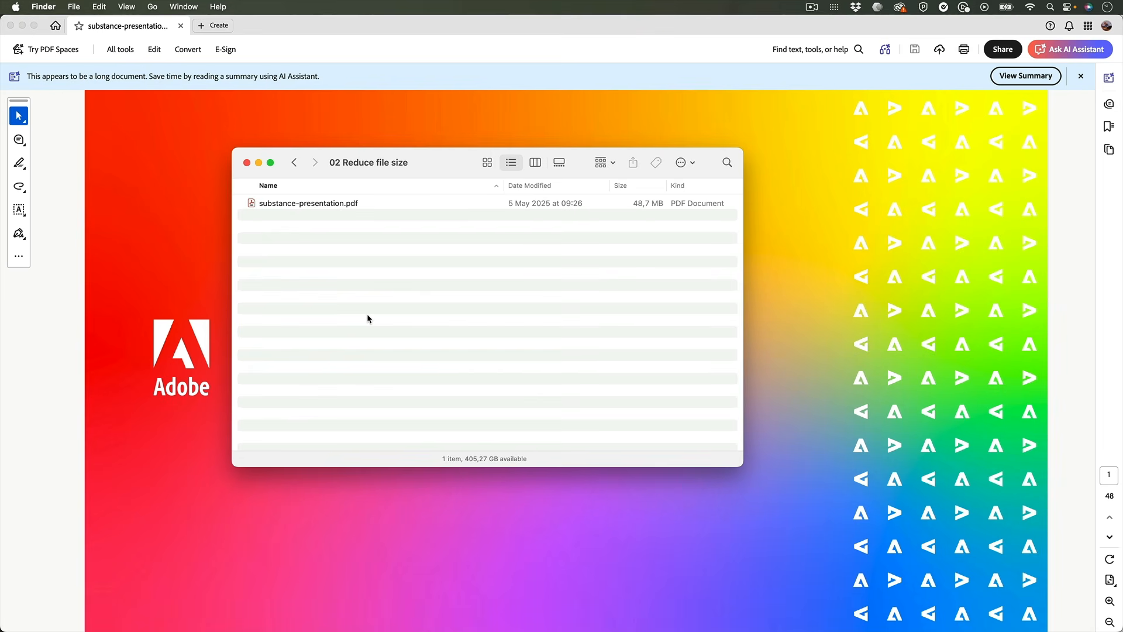
Select substance-presentation.pdf in Finder, then switch to Acrobat and look through its pages up to page 18.
{"action": "left_click", "coordinate": [351, 205]}
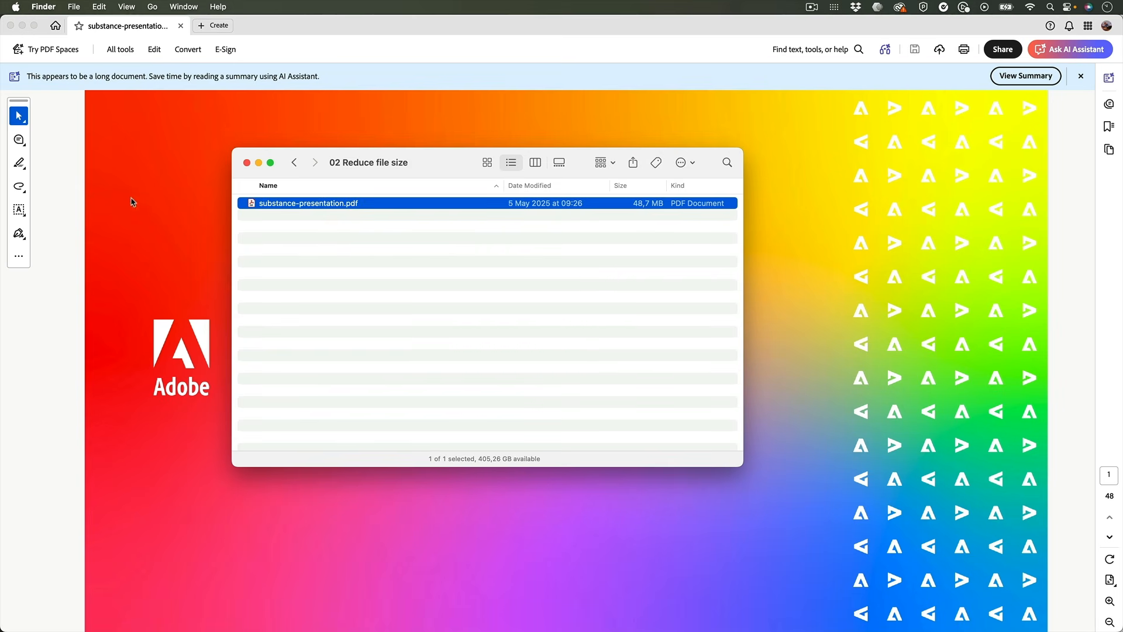
{"action": "left_click", "coordinate": [69, 209]}
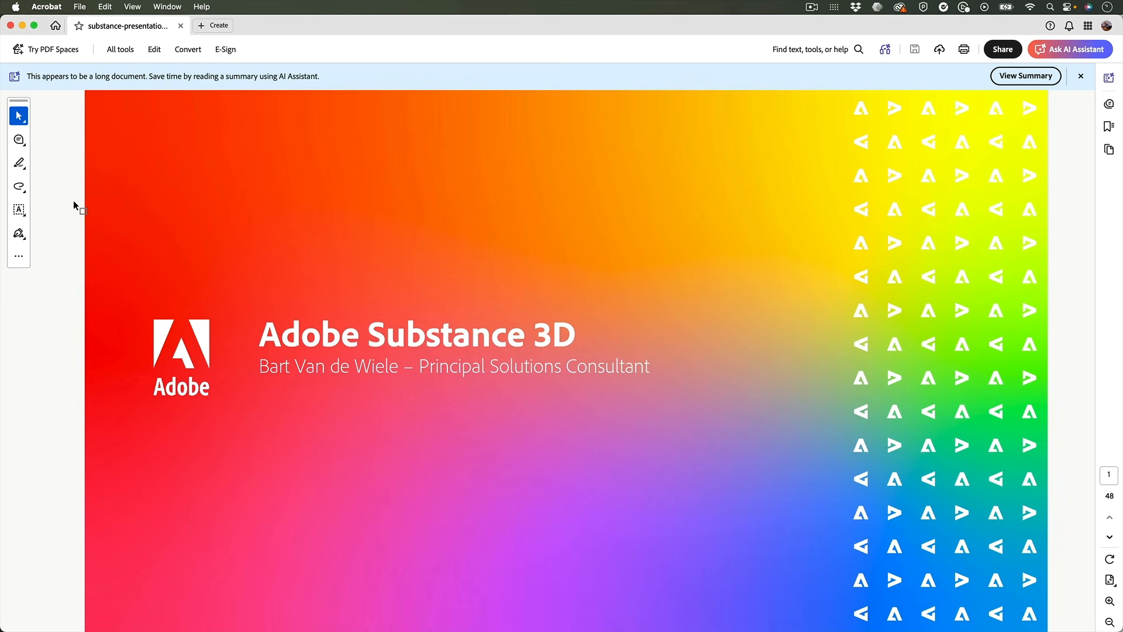
{"action": "key", "text": "Right"}
{"action": "key", "text": "Right"}
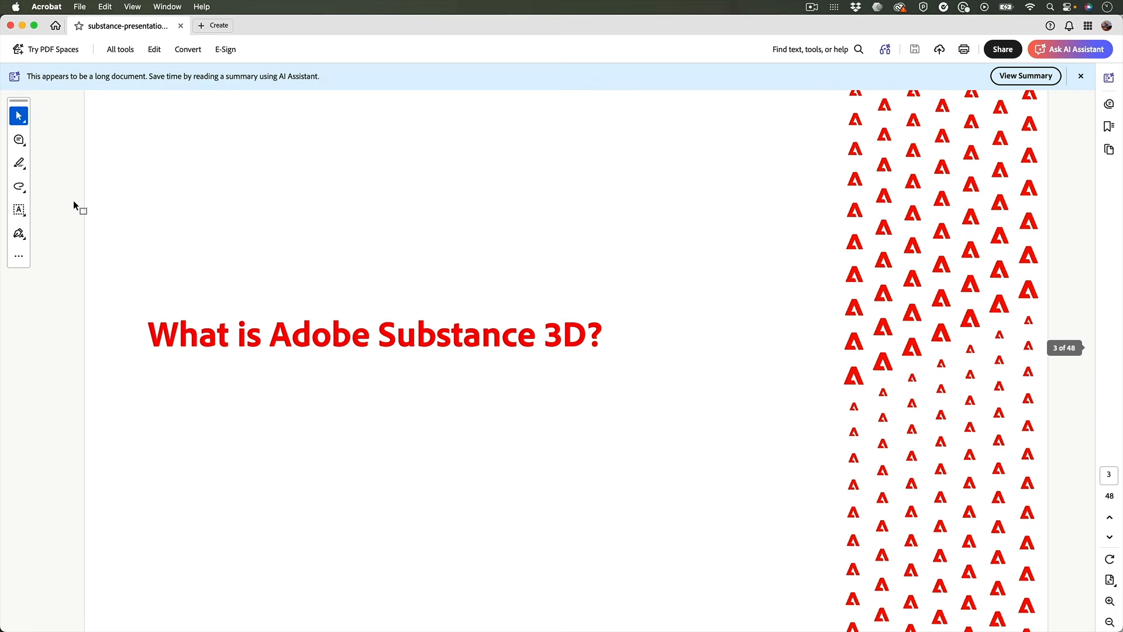
{"action": "key", "text": "Right"}
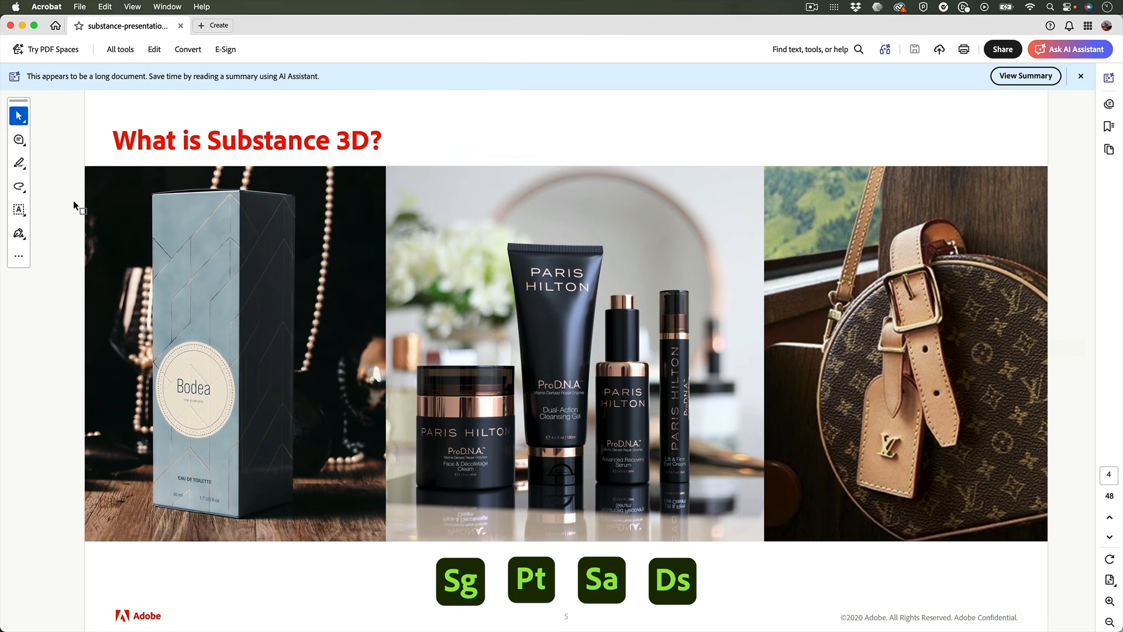
{"action": "key", "text": "Right"}
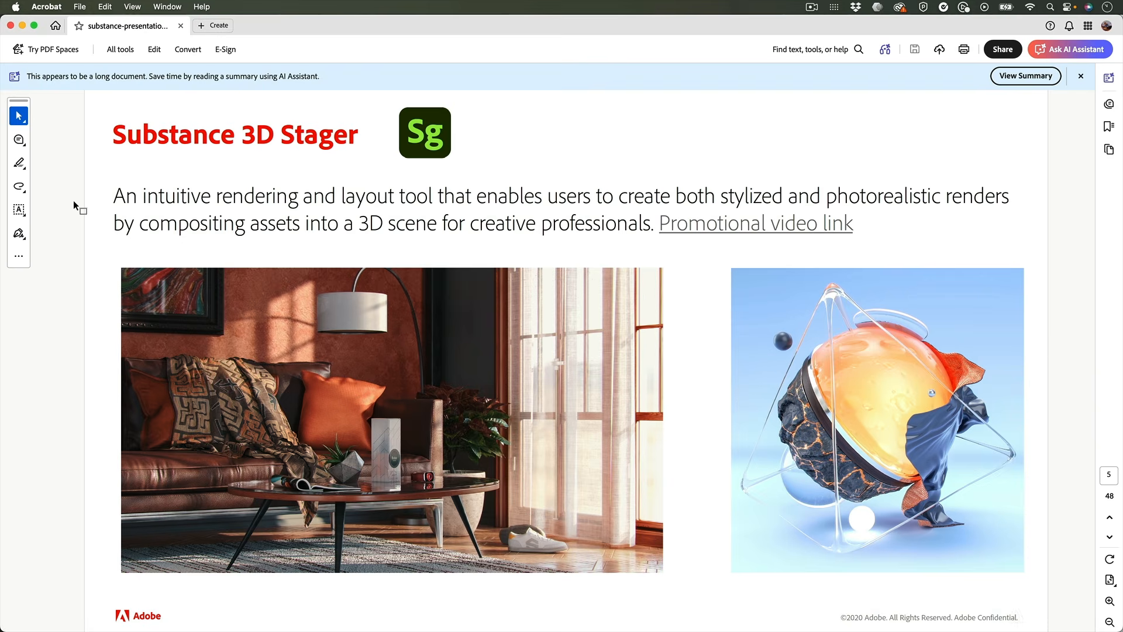
{"action": "key", "text": "Right"}
{"action": "key", "text": "Right"}
{"action": "key", "text": "Right"}
{"action": "key", "text": "Right"}
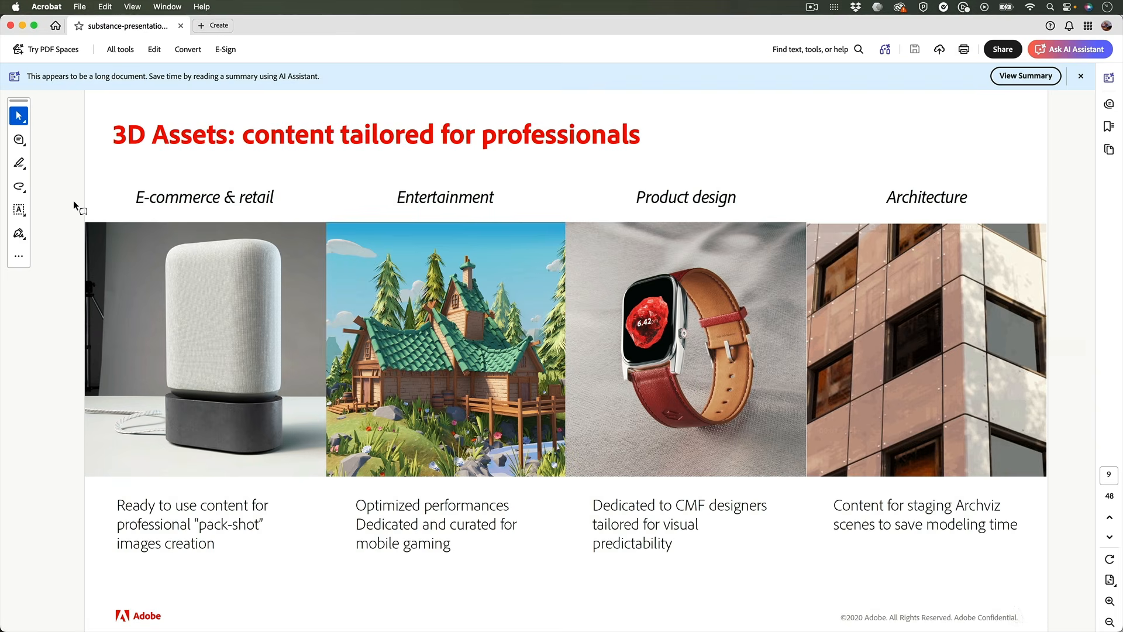
{"action": "key", "text": "Right"}
{"action": "key", "text": "Right"}
{"action": "key", "text": "Right"}
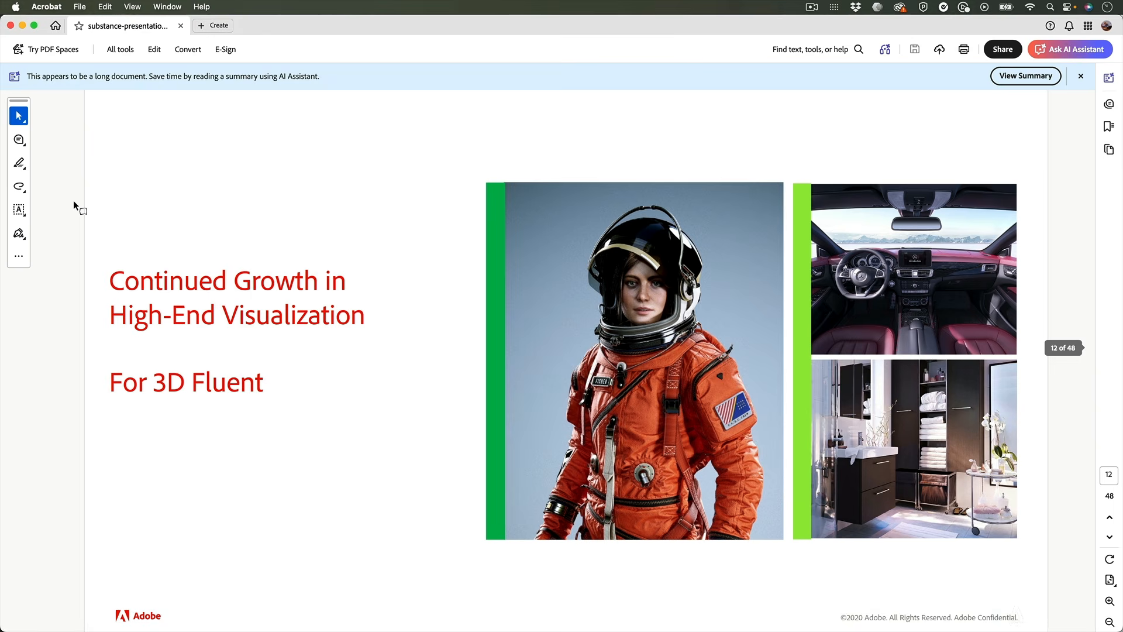
{"action": "key", "text": "Right"}
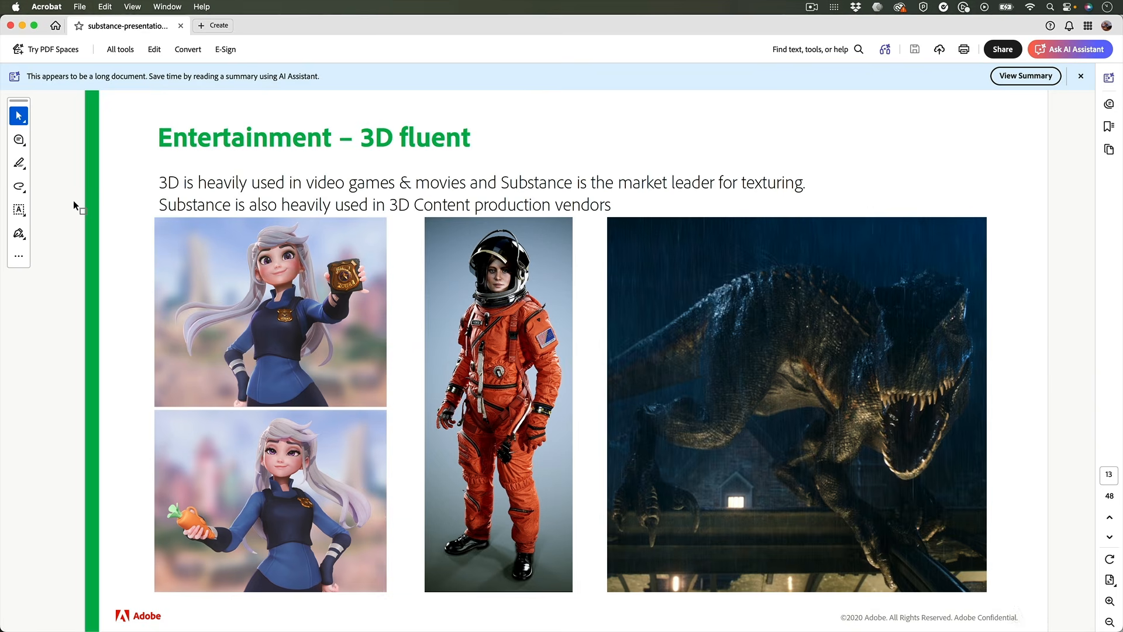
{"action": "key", "text": "Right"}
{"action": "key", "text": "Right"}
{"action": "key", "text": "Right"}
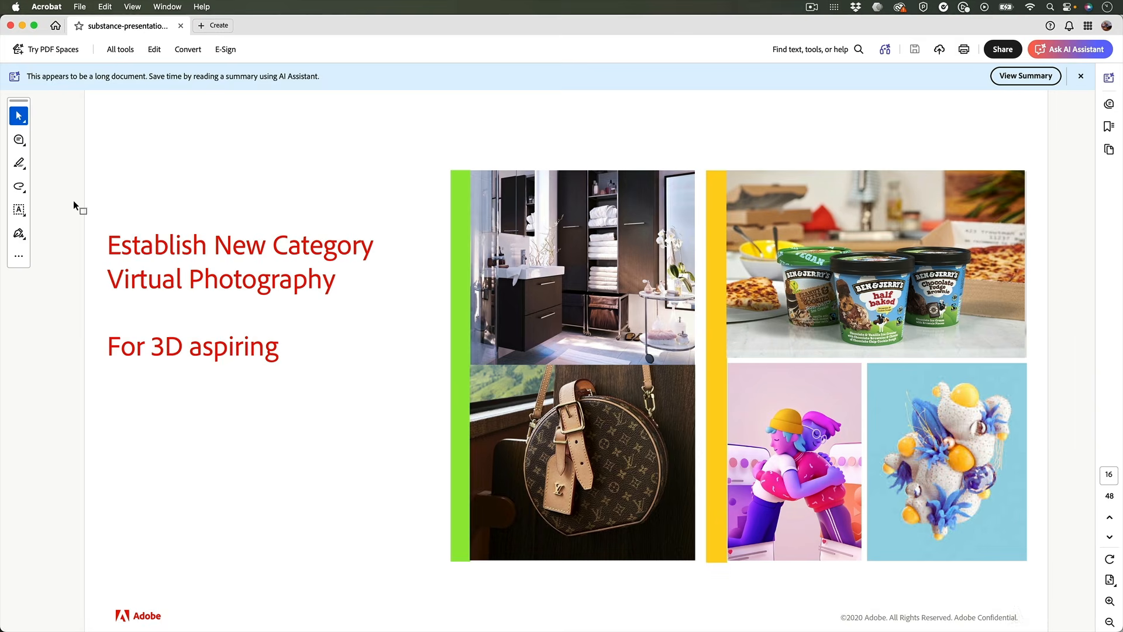
{"action": "key", "text": "Right"}
{"action": "key", "text": "Right"}
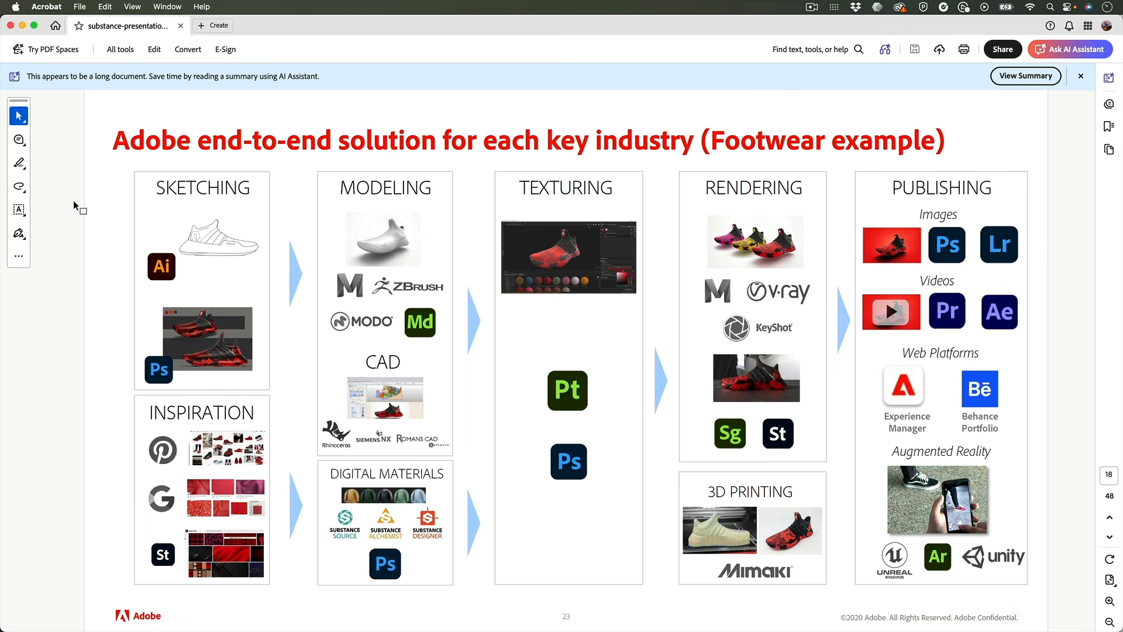
Open the PDF Optimizer for saving the presentation as an optimized PDF.
{"action": "left_click", "coordinate": [83, 7]}
{"action": "mouse_move", "coordinate": [99, 115]}
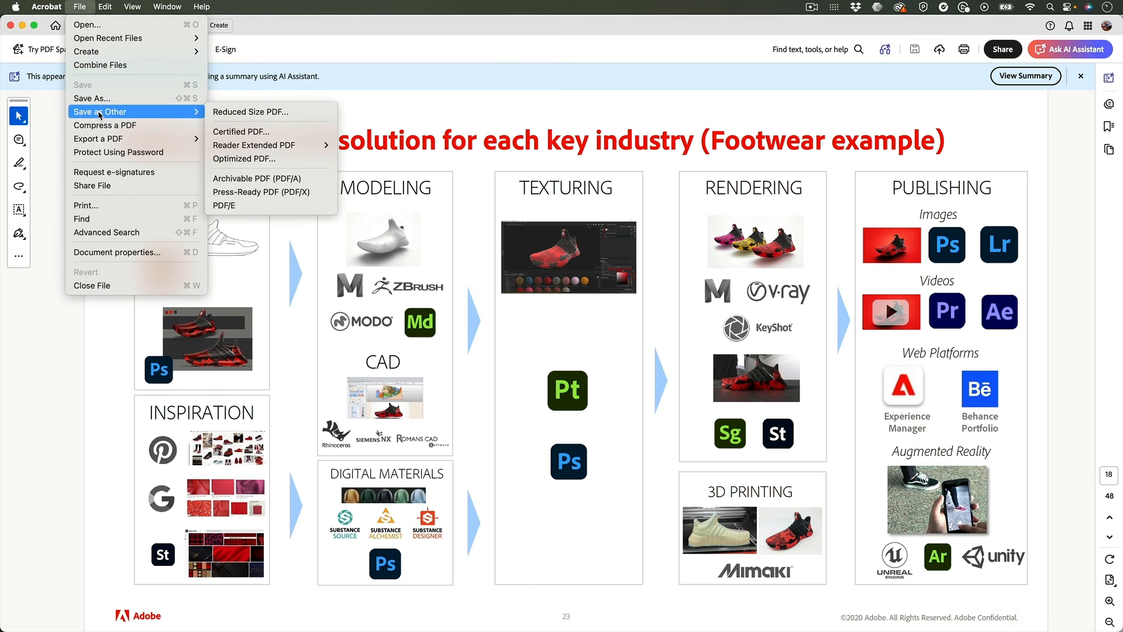
{"action": "left_click", "coordinate": [266, 160]}
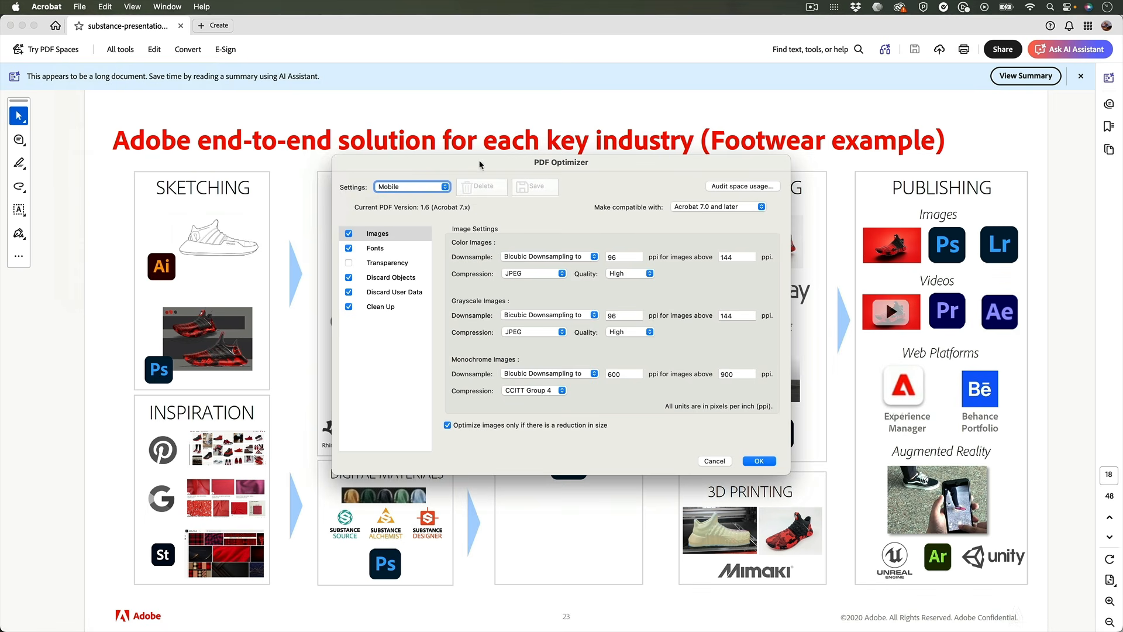
{"action": "left_click_drag", "start_coordinate": [468, 133], "coordinate": [456, 121]}
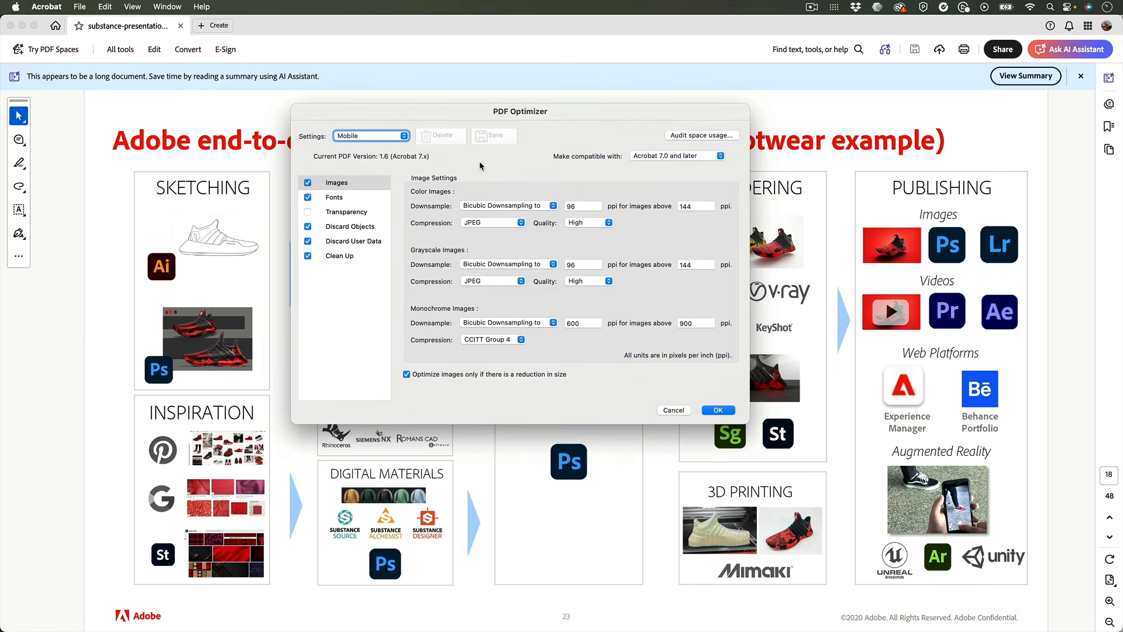
Audit the presentation's space usage to examine how much each type of content takes up.
{"action": "left_click", "coordinate": [687, 138]}
{"action": "left_click_drag", "start_coordinate": [626, 234], "coordinate": [625, 149]}
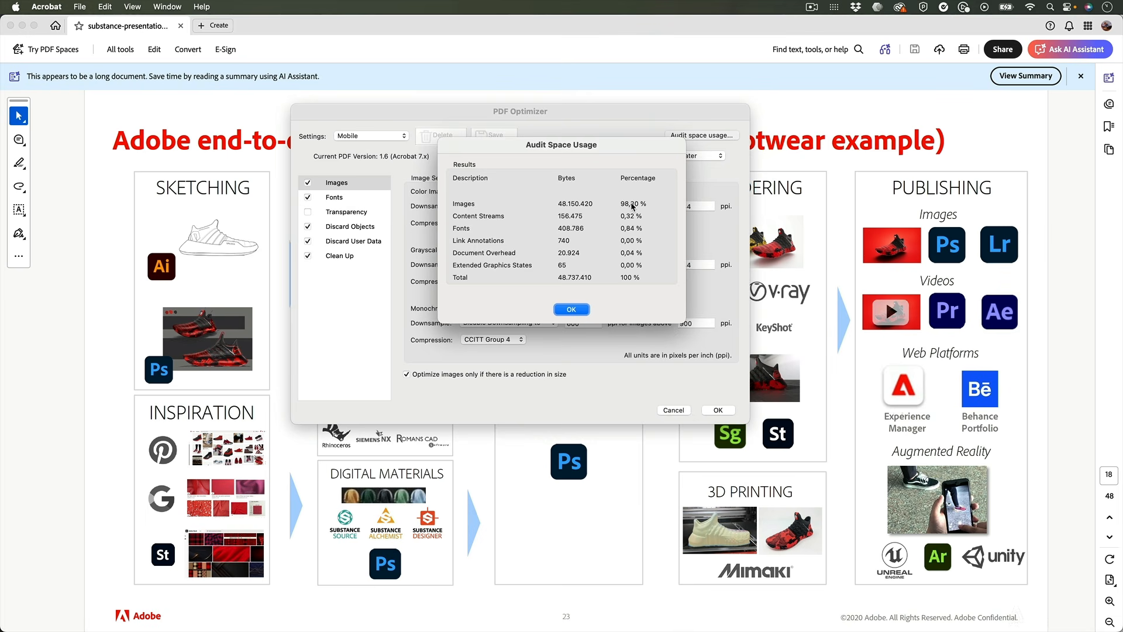
{"action": "left_click", "coordinate": [571, 309]}
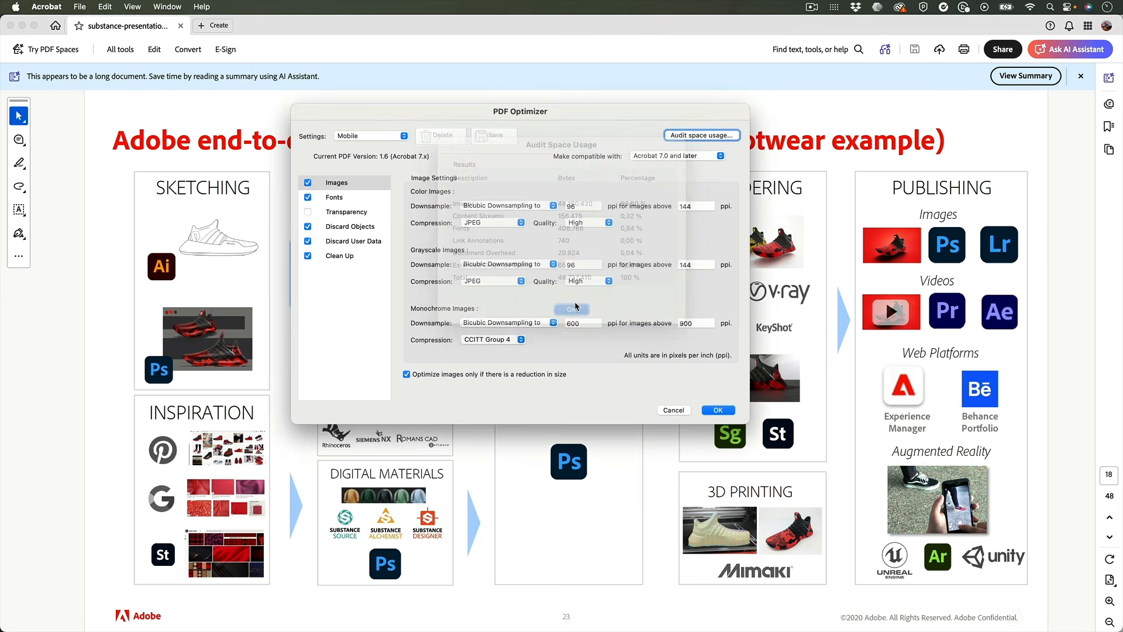
{"action": "left_click_drag", "start_coordinate": [535, 113], "coordinate": [537, 96]}
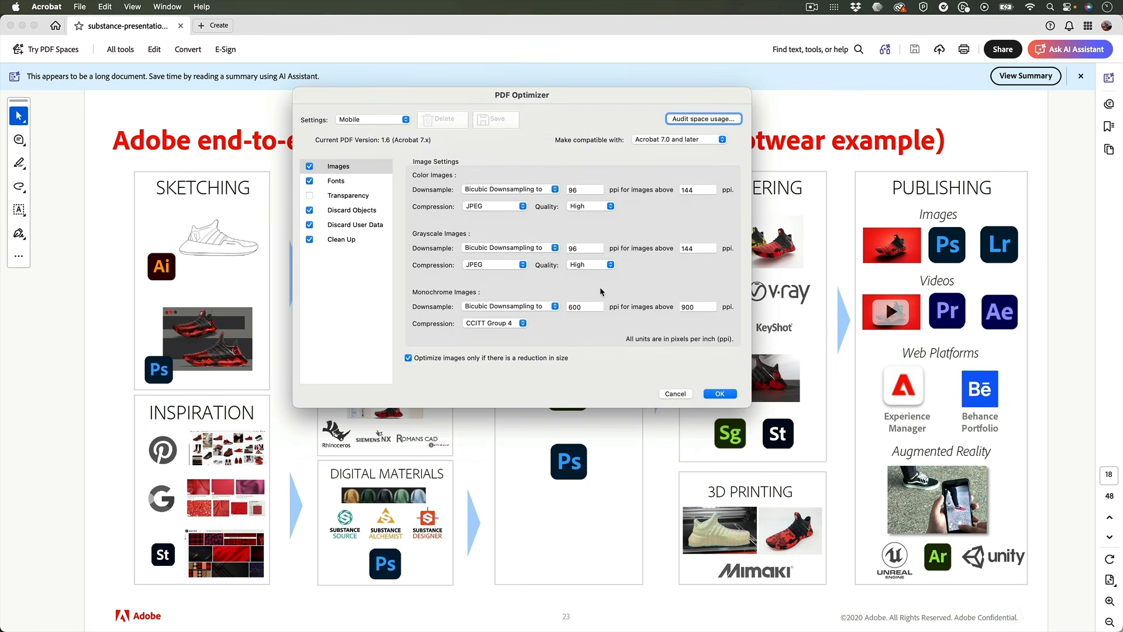
Compare the image settings of the Standard and Mobile optimizer presets.
{"action": "left_click", "coordinate": [372, 120]}
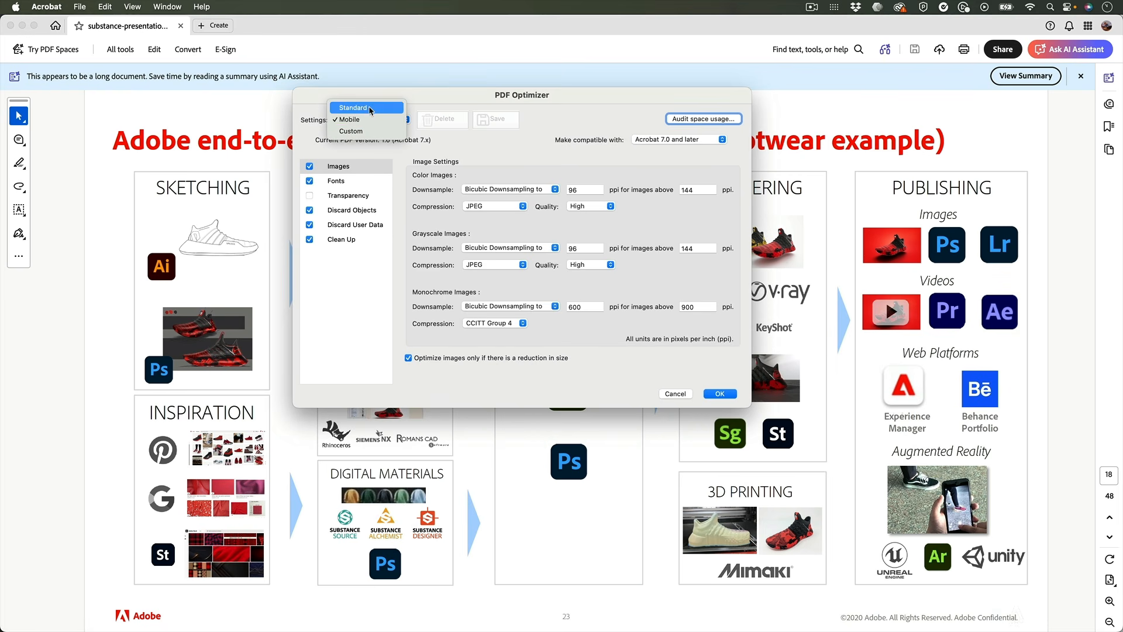
{"action": "left_click", "coordinate": [366, 107]}
{"action": "left_click", "coordinate": [379, 121]}
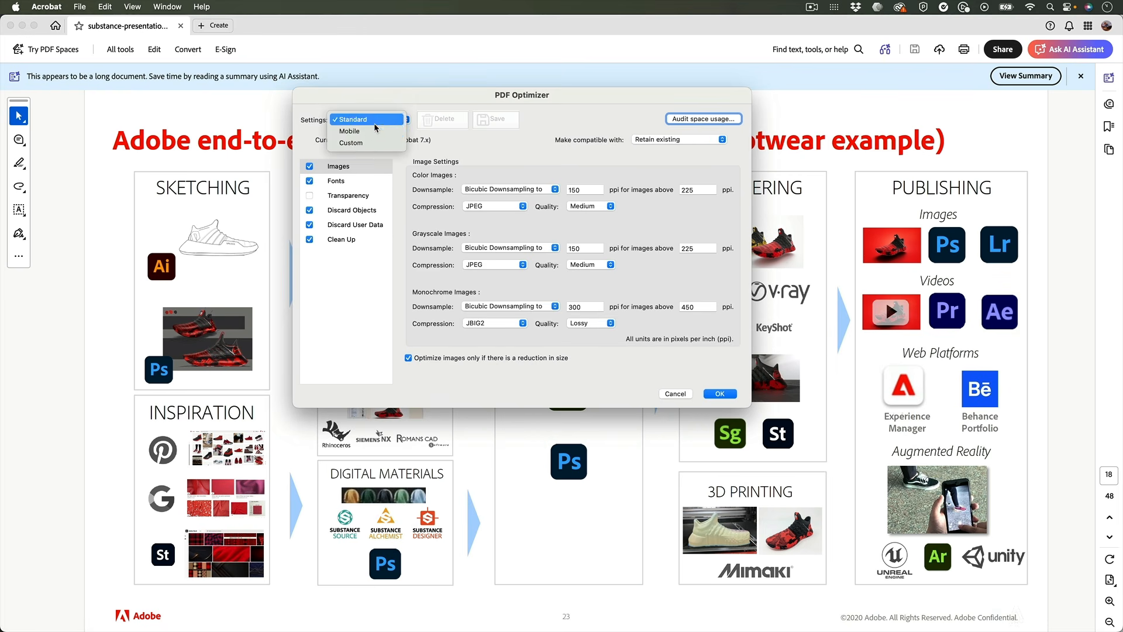
{"action": "left_click", "coordinate": [373, 134]}
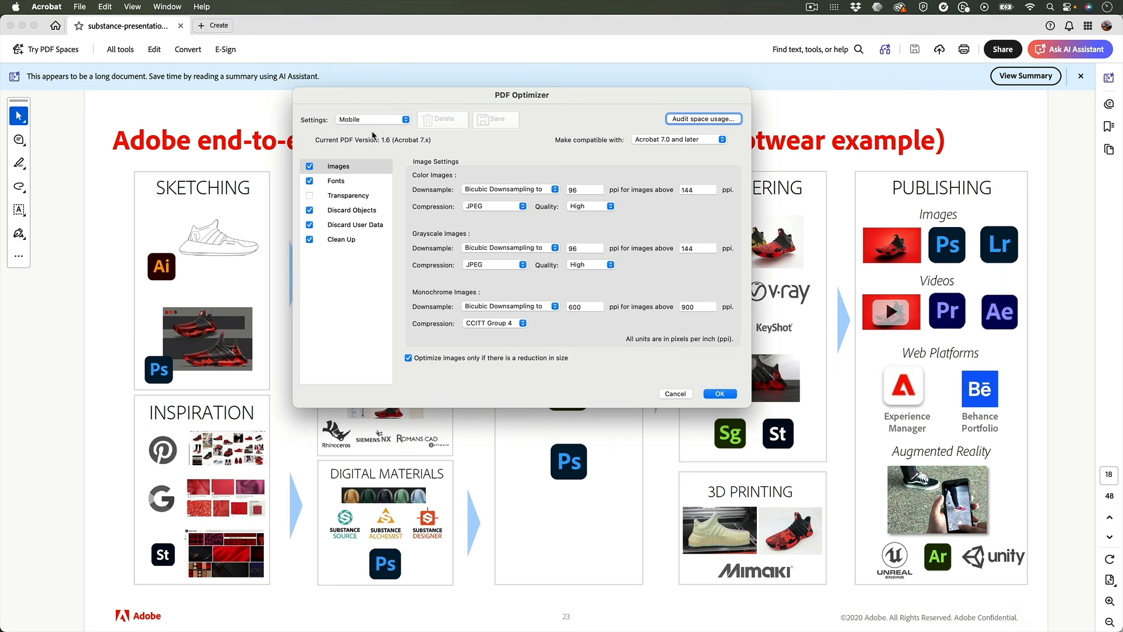
Review the optimizer's Images, Fonts, Transparency, Discard Objects and Discard User Data settings.
{"action": "left_click", "coordinate": [352, 167]}
{"action": "left_click", "coordinate": [355, 182]}
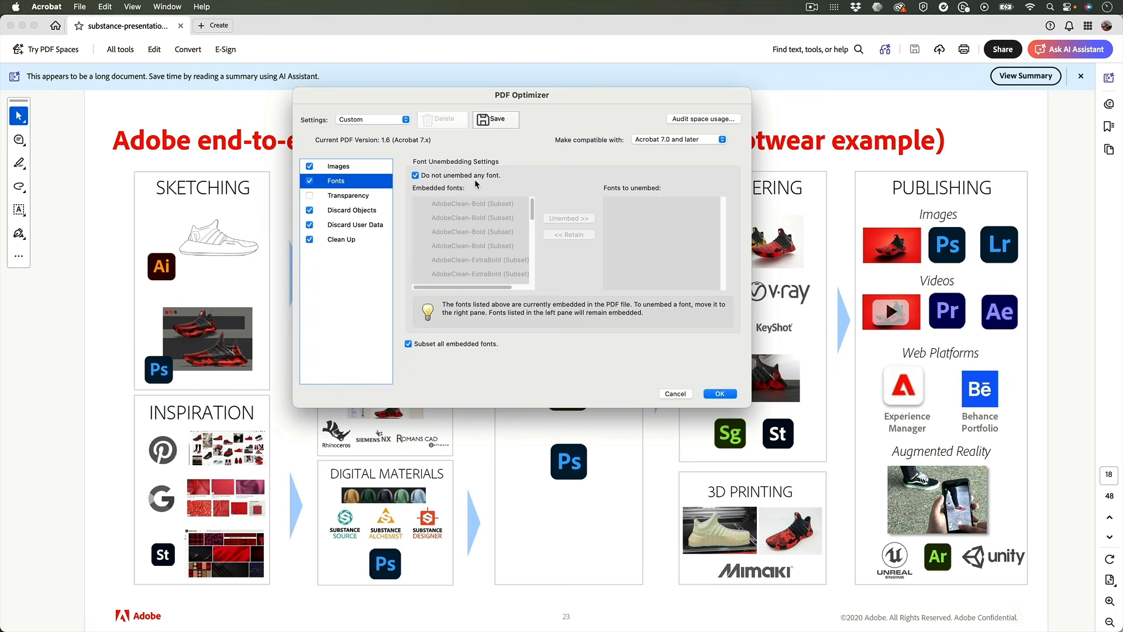
{"action": "left_click", "coordinate": [363, 197]}
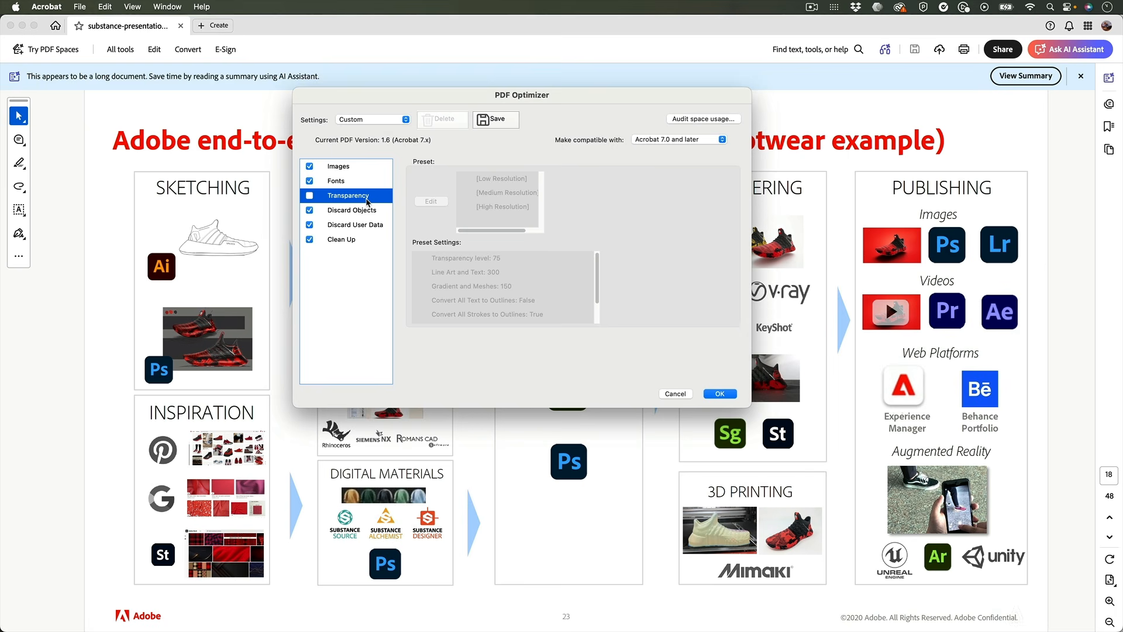
{"action": "left_click", "coordinate": [361, 214]}
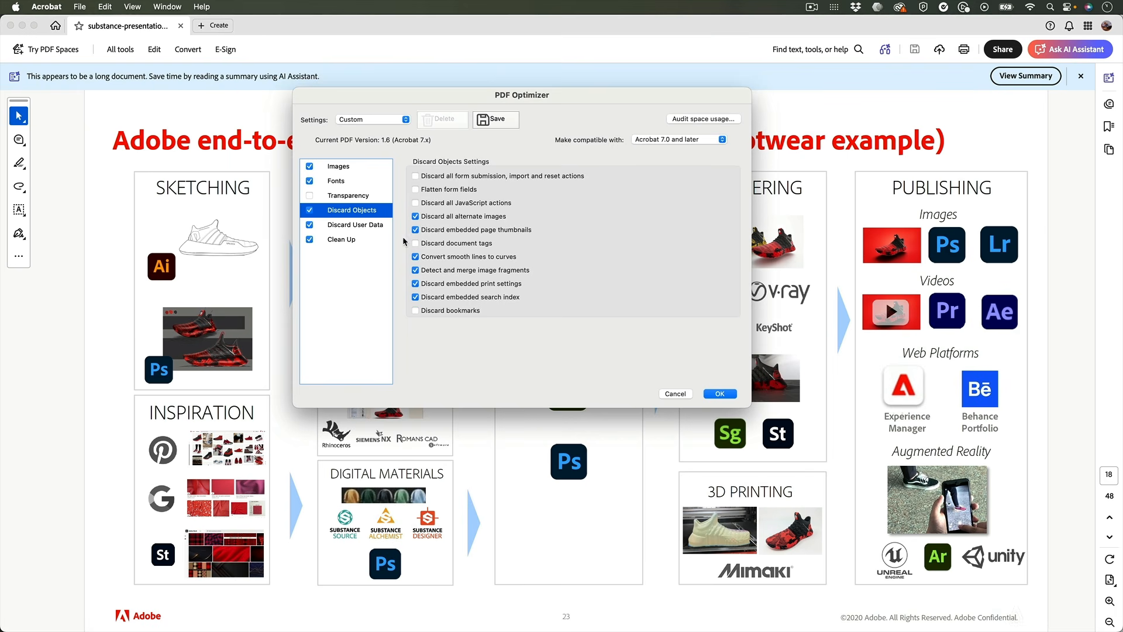
{"action": "left_click", "coordinate": [373, 225]}
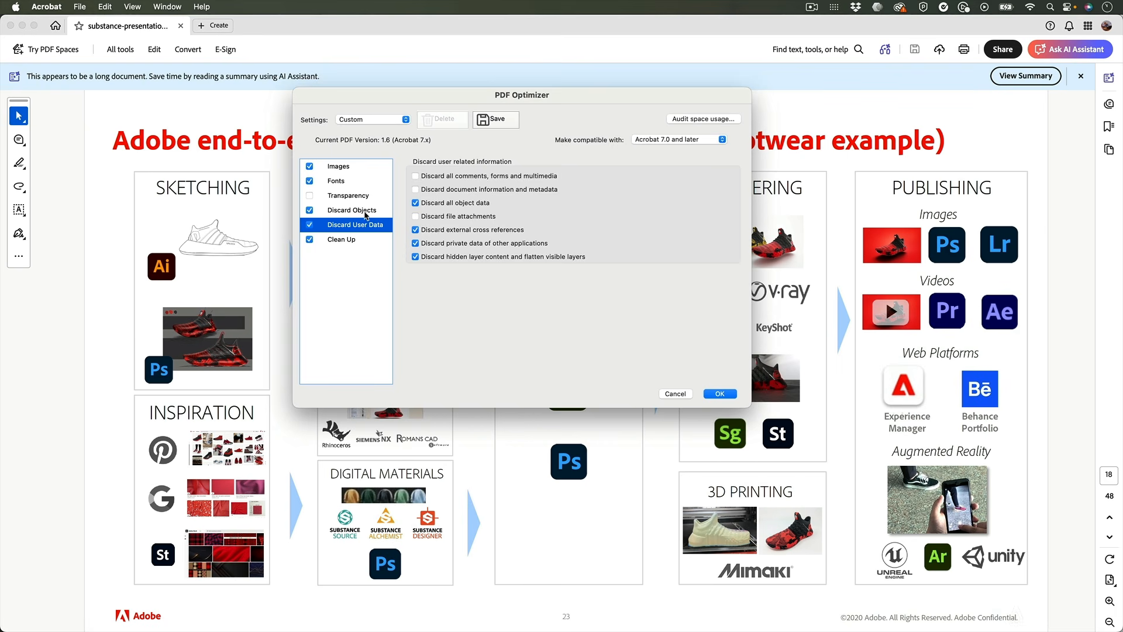
{"action": "left_click", "coordinate": [368, 210]}
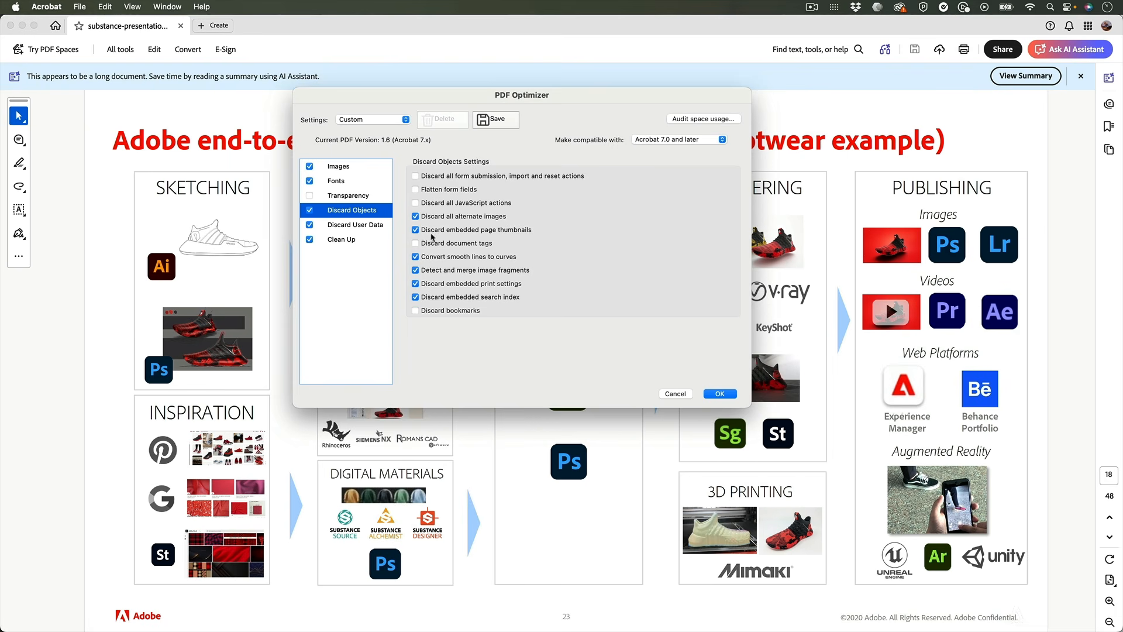
{"action": "left_click", "coordinate": [354, 167]}
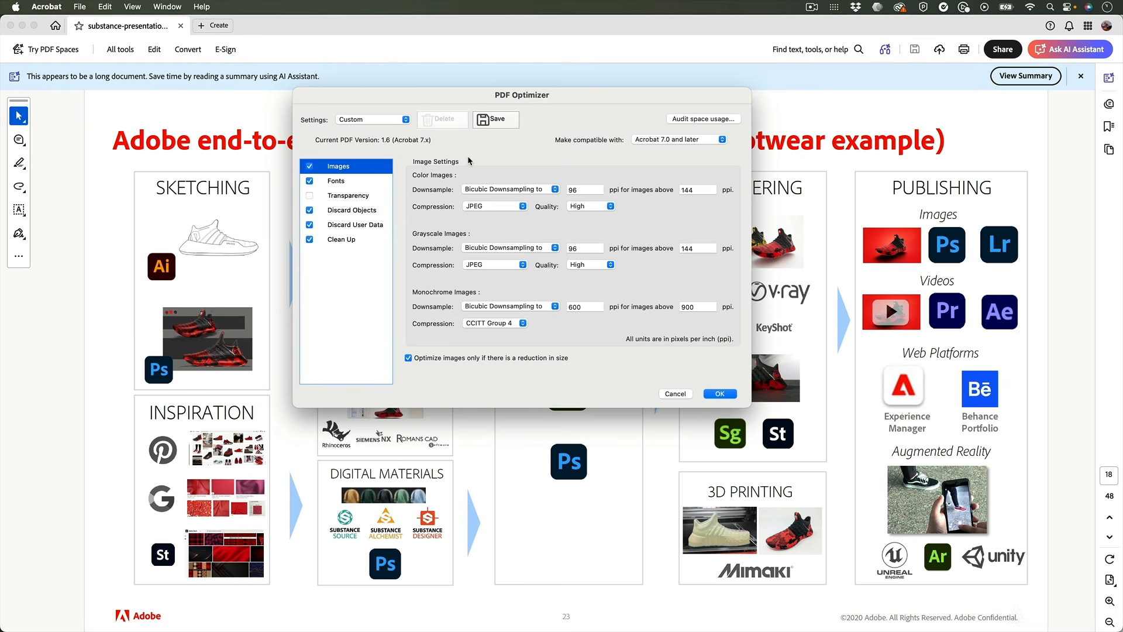
Choose the Standard preset for the optimization and accept its settings.
{"action": "left_click", "coordinate": [377, 120]}
{"action": "left_click", "coordinate": [356, 101]}
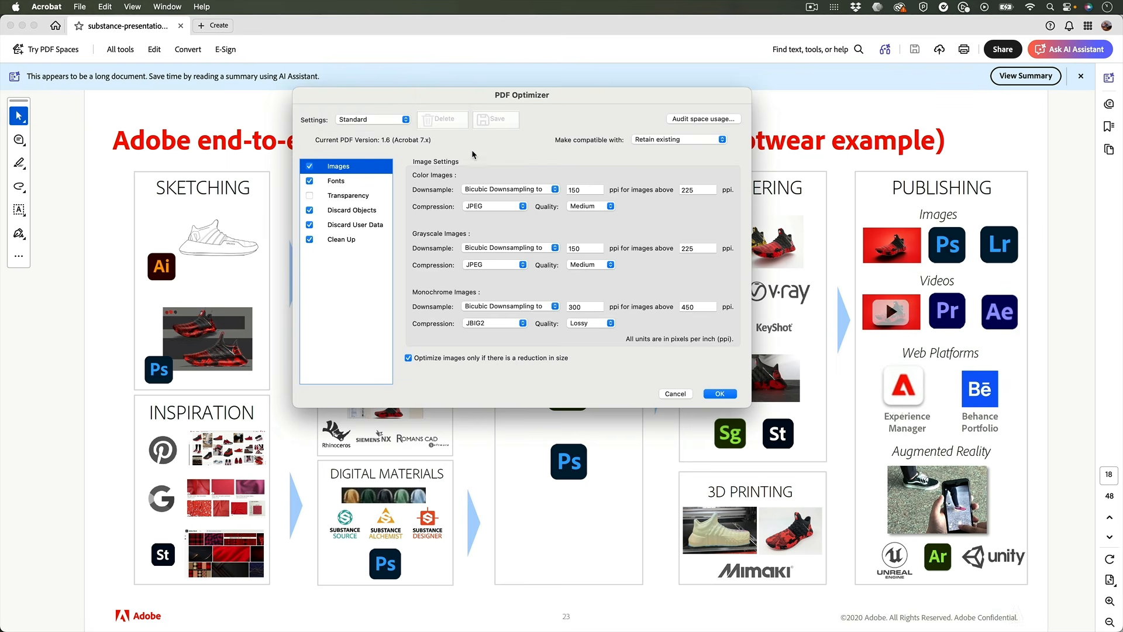
{"action": "left_click", "coordinate": [720, 394]}
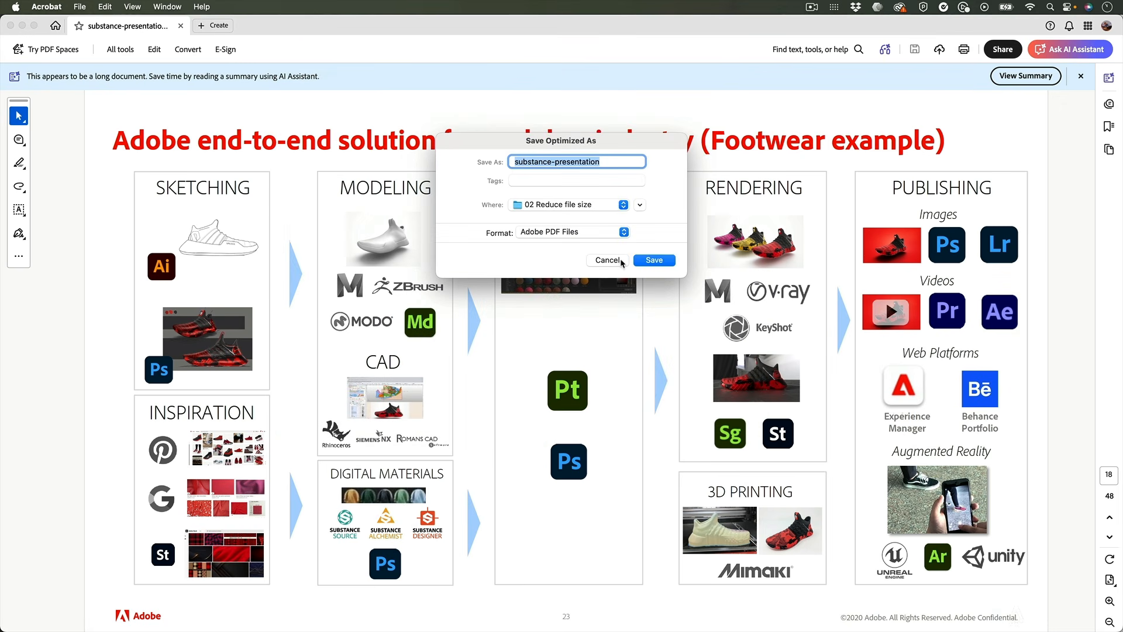
Save the optimized PDF as substance-presentation-smaller in the 02 Reduce file size folder.
{"action": "left_click", "coordinate": [607, 164]}
{"action": "type", "text": "-smaller"}
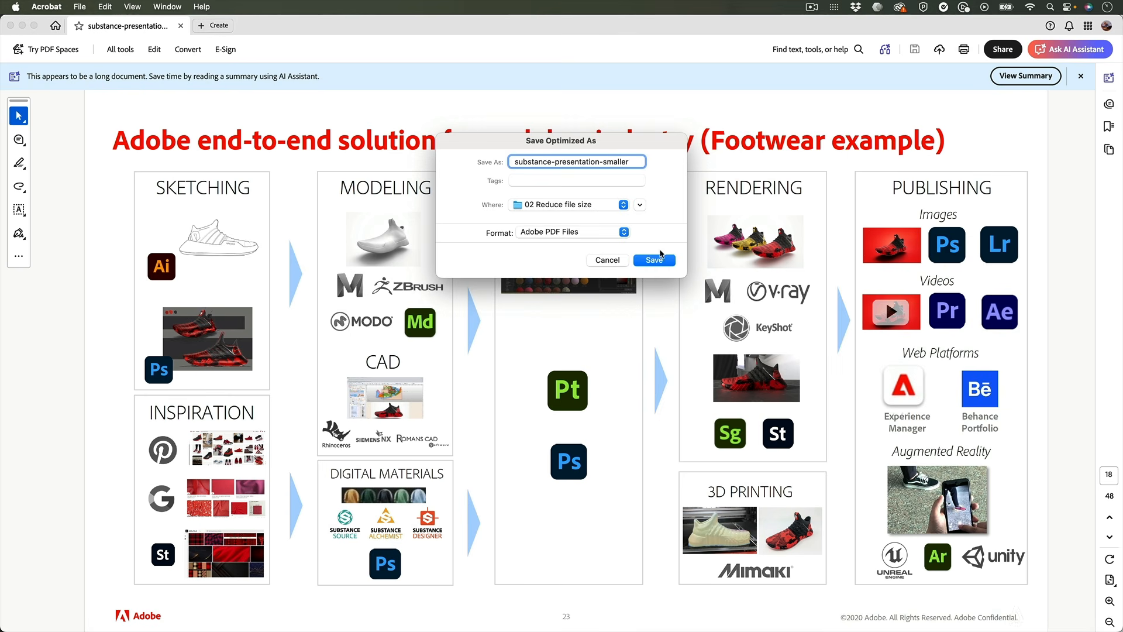
{"action": "left_click", "coordinate": [662, 260]}
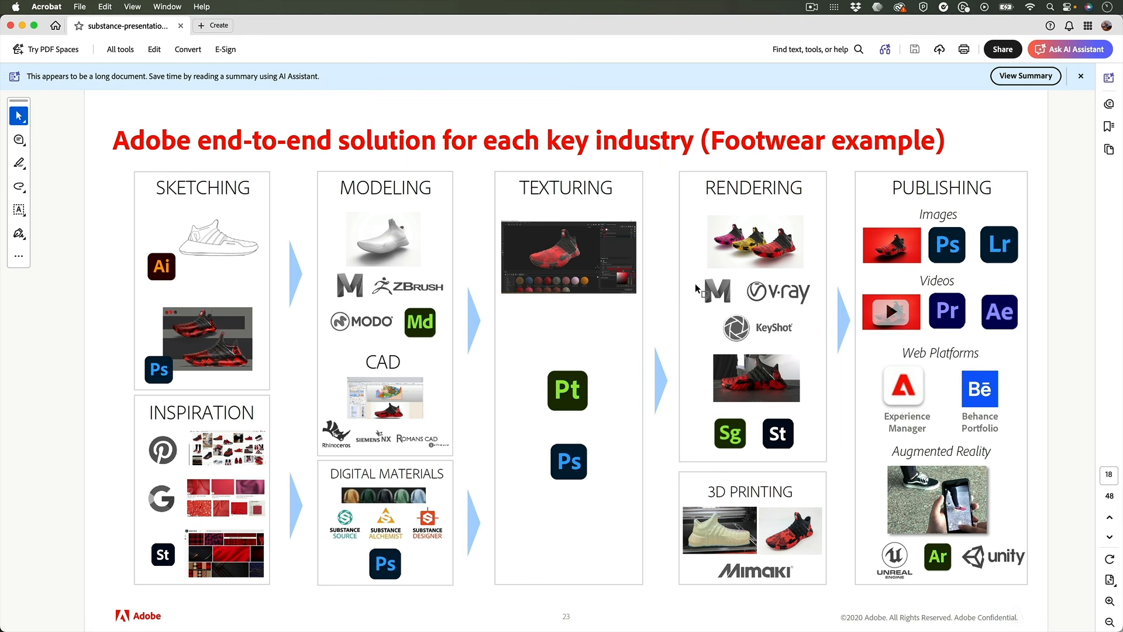
Look through the last pages and the first seven pages of the optimized presentation to examine the image quality.
{"action": "key", "text": "End"}
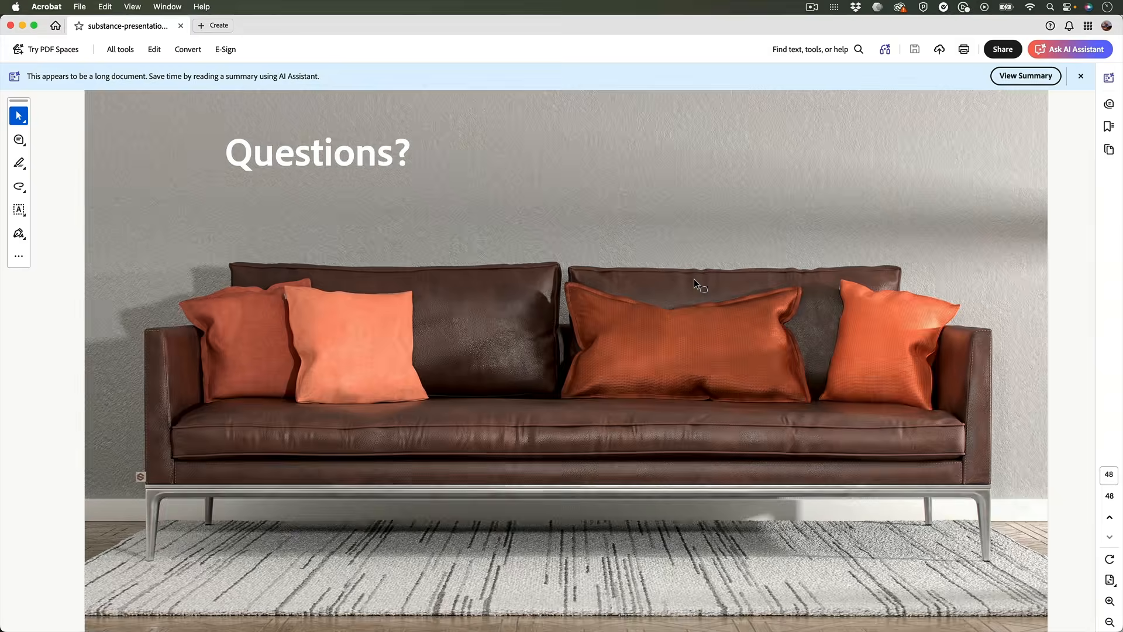
{"action": "key", "text": "Left"}
{"action": "key", "text": "Left"}
{"action": "key", "text": "Left"}
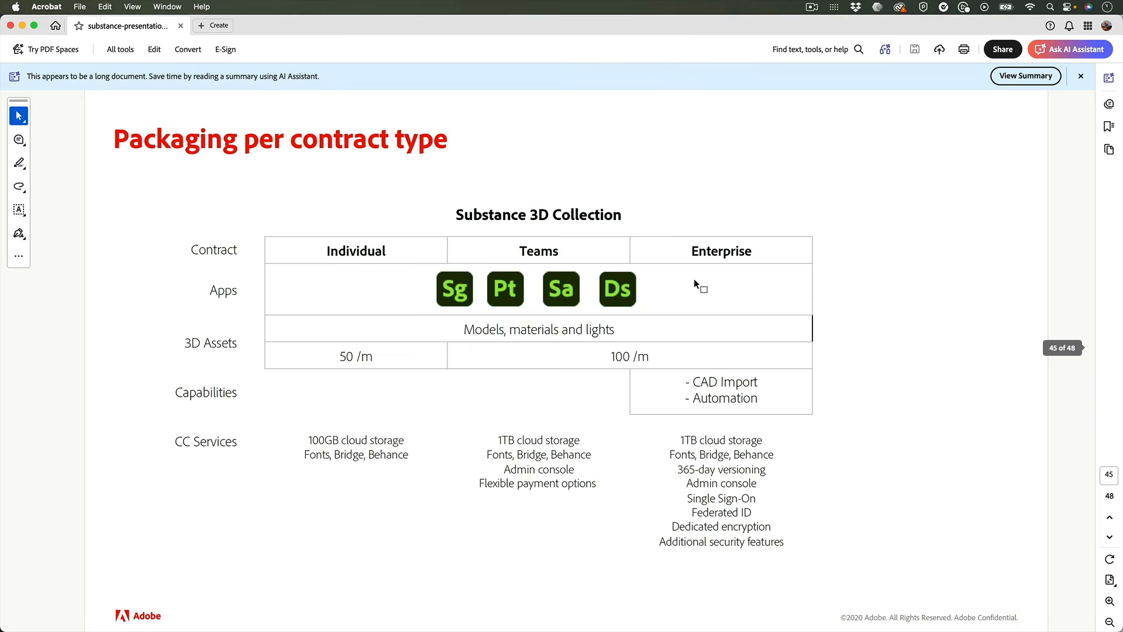
{"action": "key", "text": "Left"}
{"action": "key", "text": "Home"}
{"action": "key", "text": "Right"}
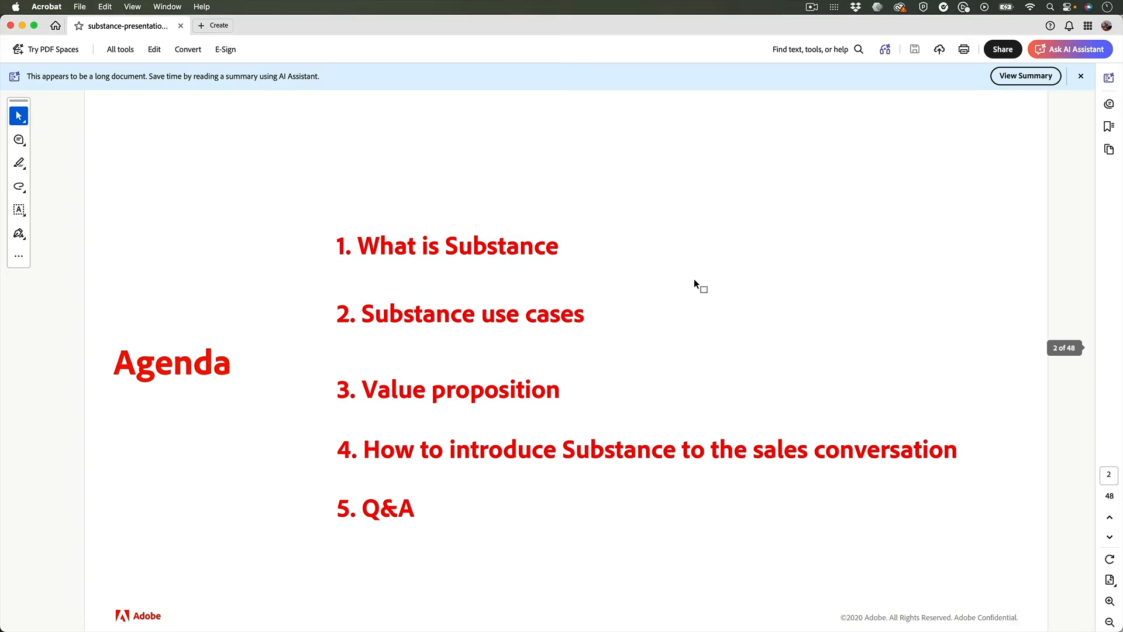
{"action": "key", "text": "Right"}
{"action": "key", "text": "Right"}
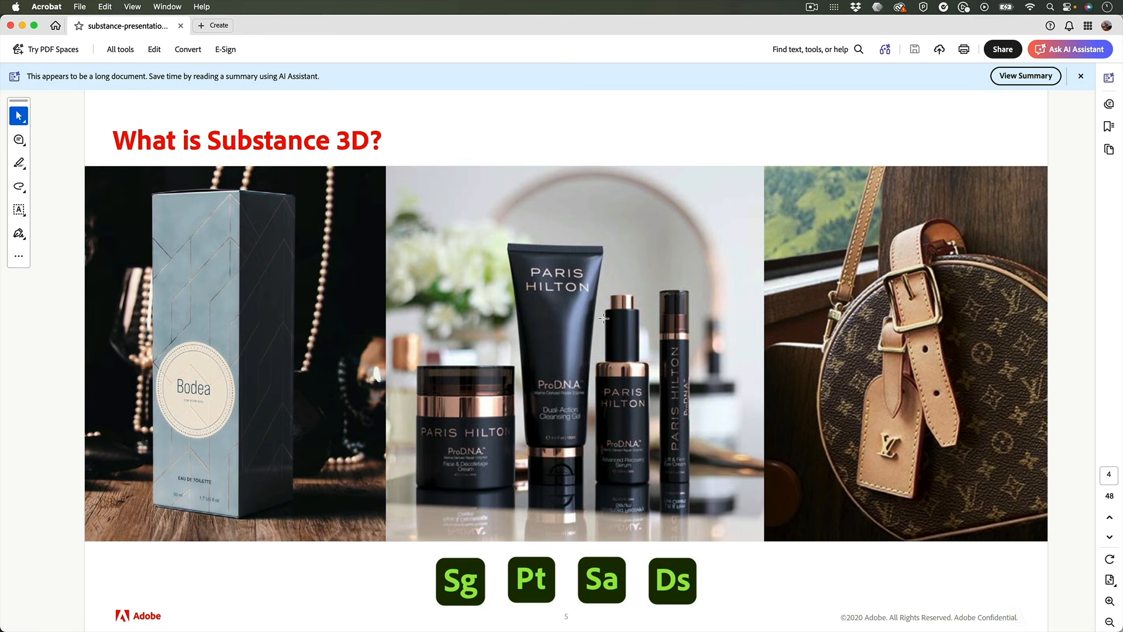
{"action": "key", "text": "Right"}
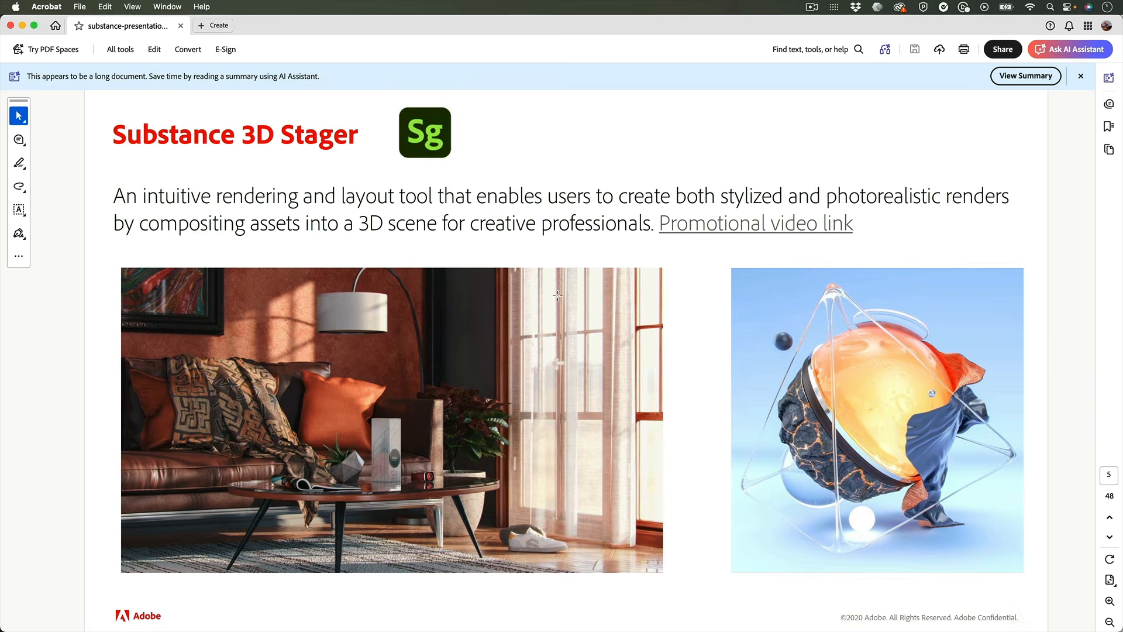
{"action": "key", "text": "Right"}
{"action": "key", "text": "Right"}
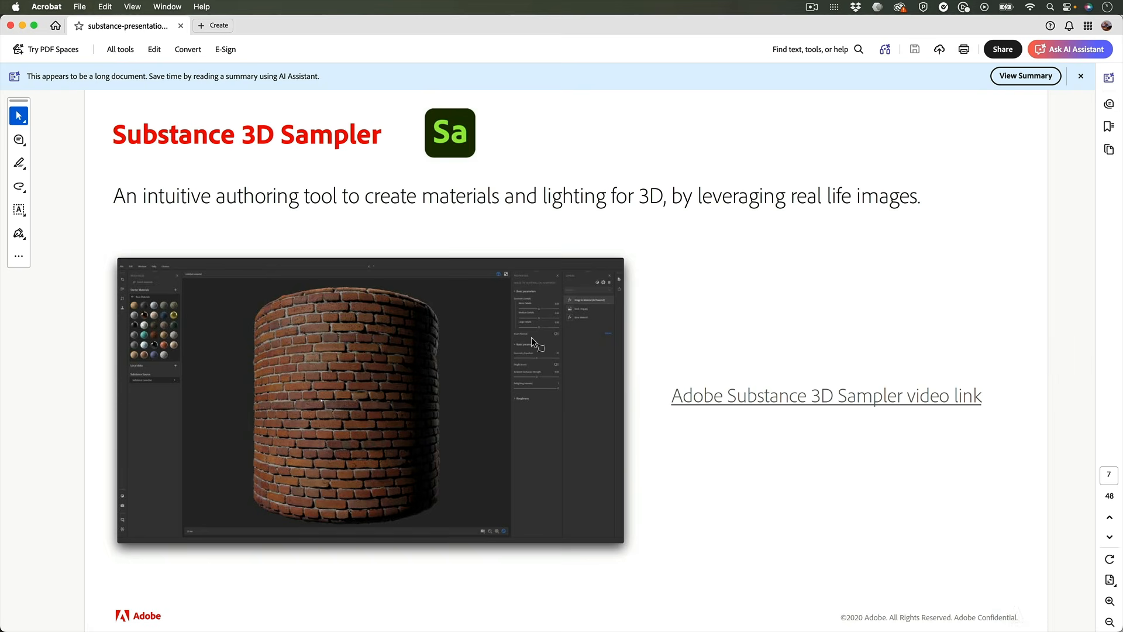
Switch to Finder and compare the file sizes of the original and optimized presentations in the 02 Reduce file size folder.
{"action": "key", "text": "super+Tab"}
{"action": "left_click", "coordinate": [86, 321]}
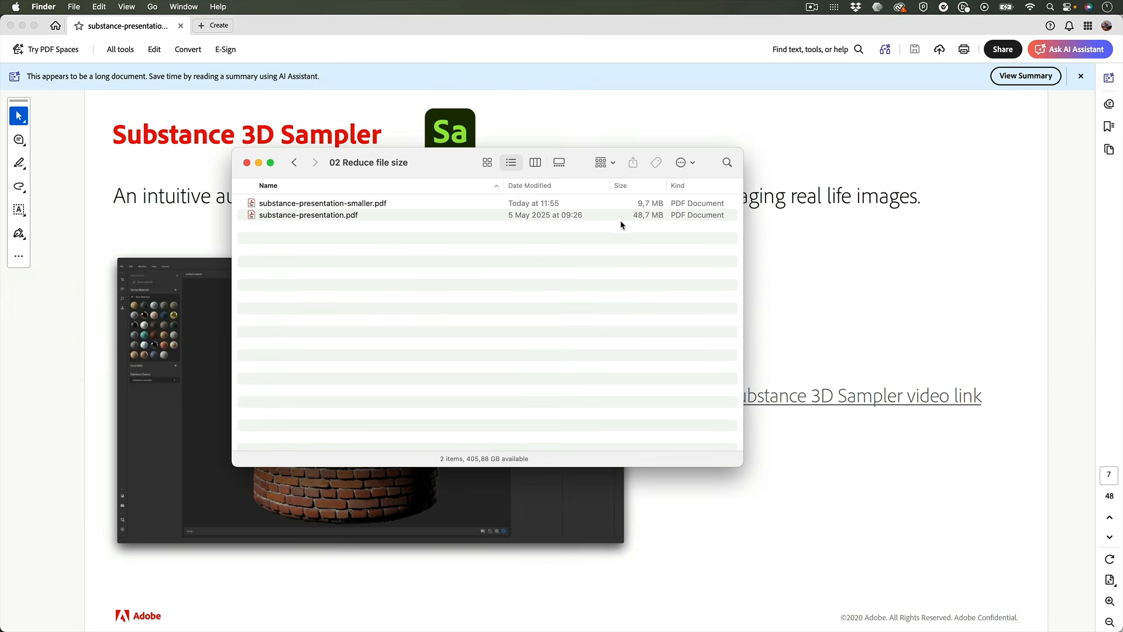
{"action": "left_click", "coordinate": [643, 218]}
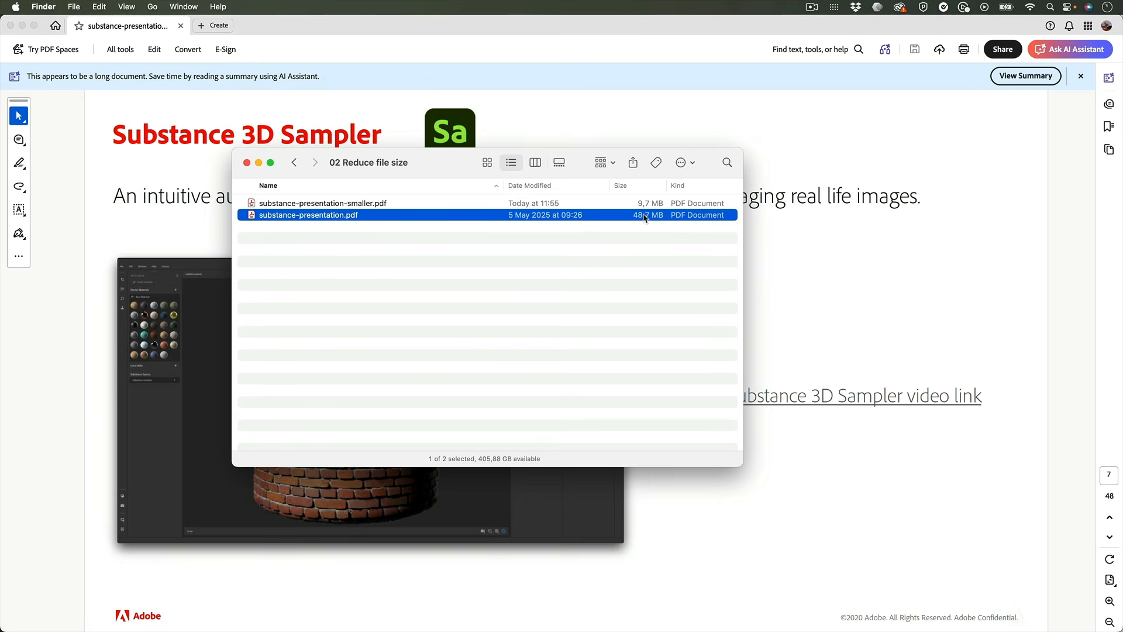
{"action": "left_click", "coordinate": [646, 206]}
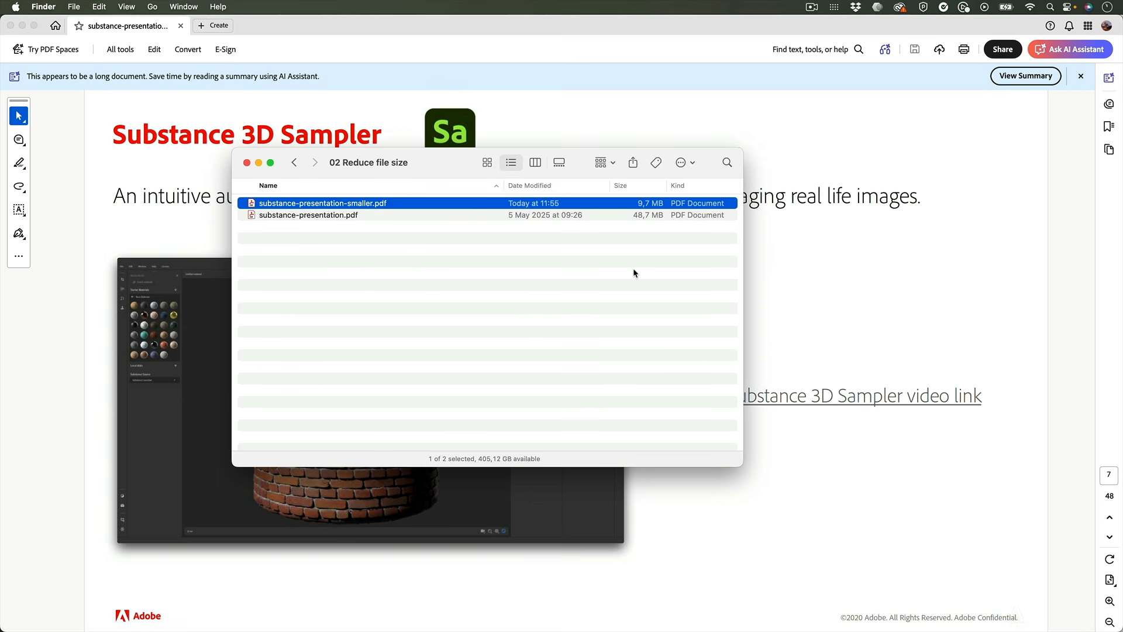
Rename substance-presentation-smaller.pdf as substance-presentation-optimized-standard.pdf.
{"action": "left_click", "coordinate": [372, 204]}
{"action": "left_click_drag", "start_coordinate": [347, 203], "coordinate": [374, 203]}
{"action": "type", "text": "optimized-st"}
{"action": "type", "text": "andar"}
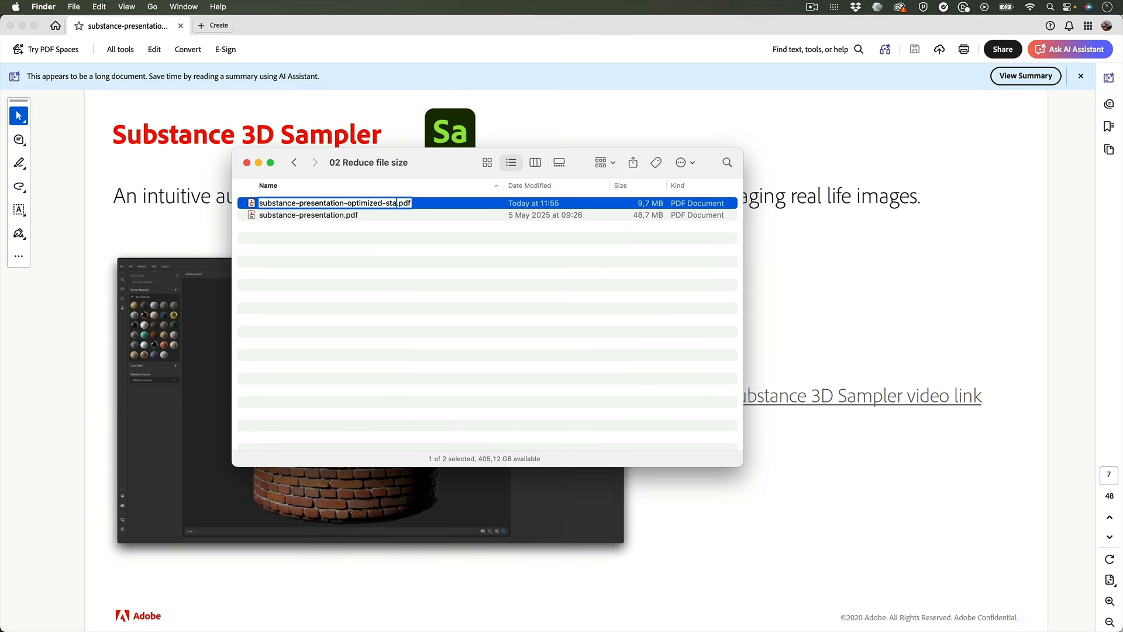
{"action": "type", "text": "d"}
{"action": "key", "text": "Return"}
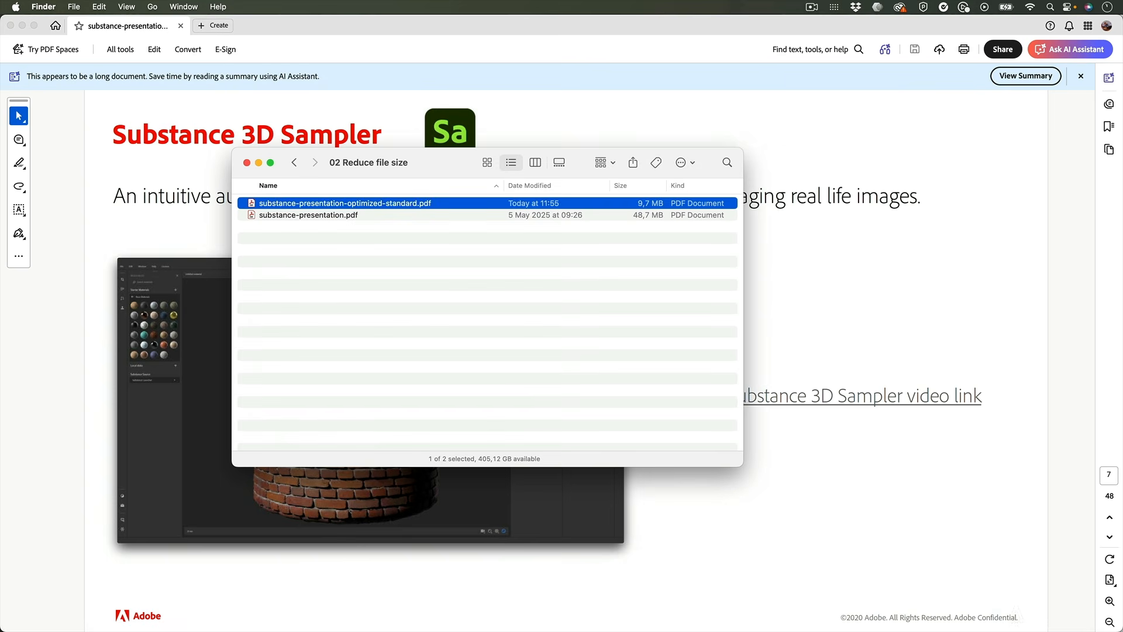
Close the optimized presentation in Acrobat and open the original substance-presentation.pdf from the Finder folder.
{"action": "left_click", "coordinate": [187, 141]}
{"action": "key", "text": "super+w"}
{"action": "key", "text": "super+Tab"}
{"action": "left_click", "coordinate": [339, 216]}
{"action": "double_click", "coordinate": [339, 216]}
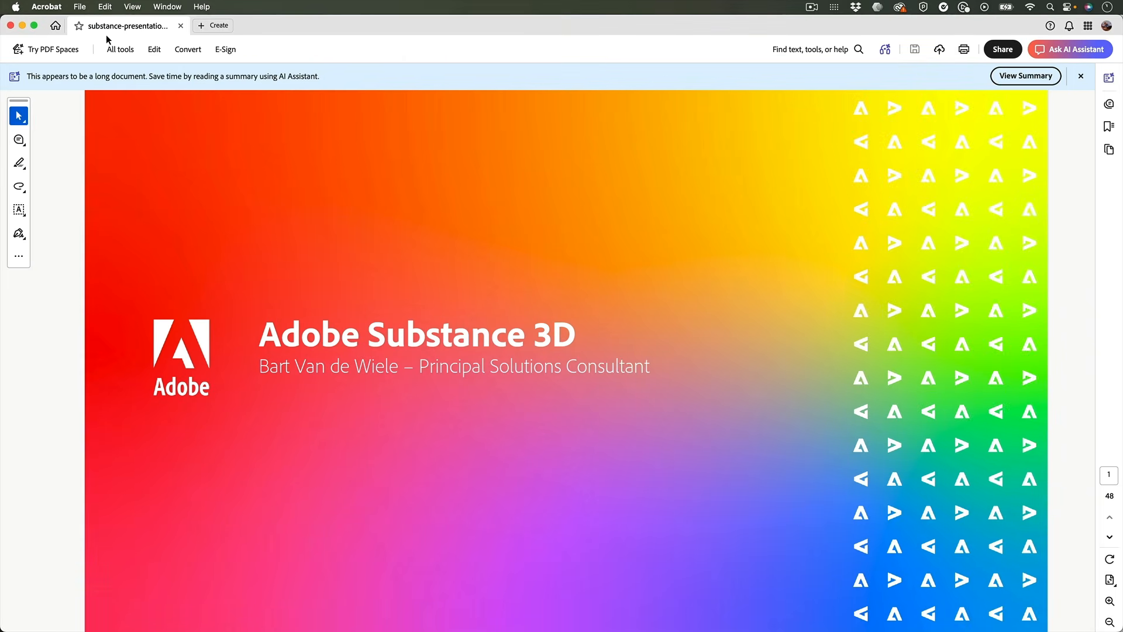
Save the presentation as a Reduced Size PDF with Retain existing compatibility, named substance-presentation-smaller, in the 02 Reduce file size folder.
{"action": "left_click", "coordinate": [82, 6]}
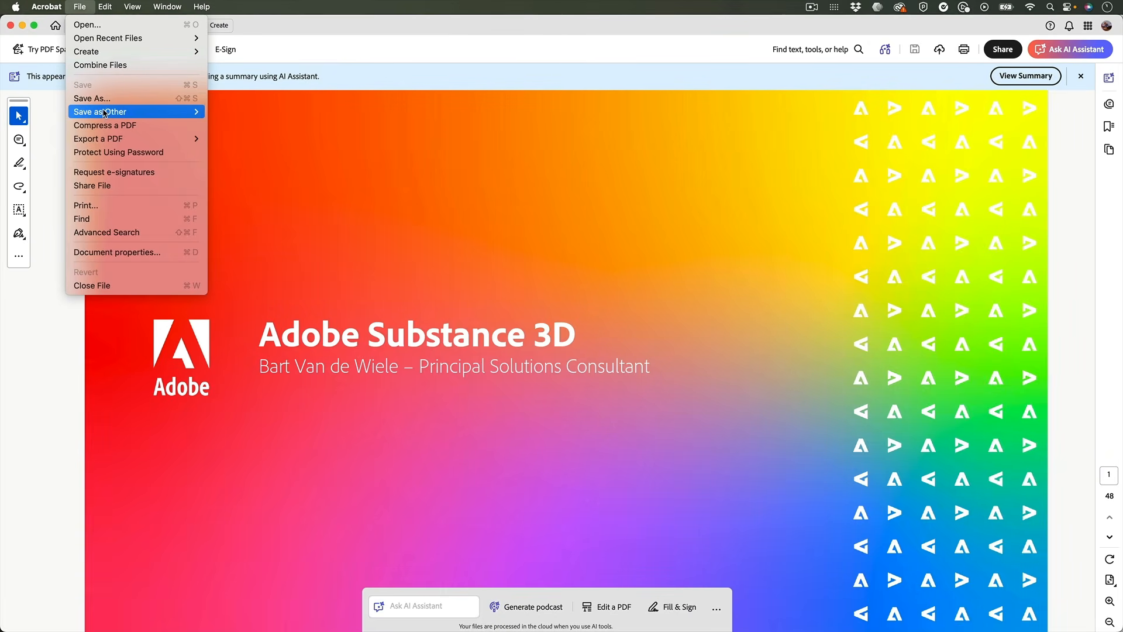
{"action": "mouse_move", "coordinate": [104, 113]}
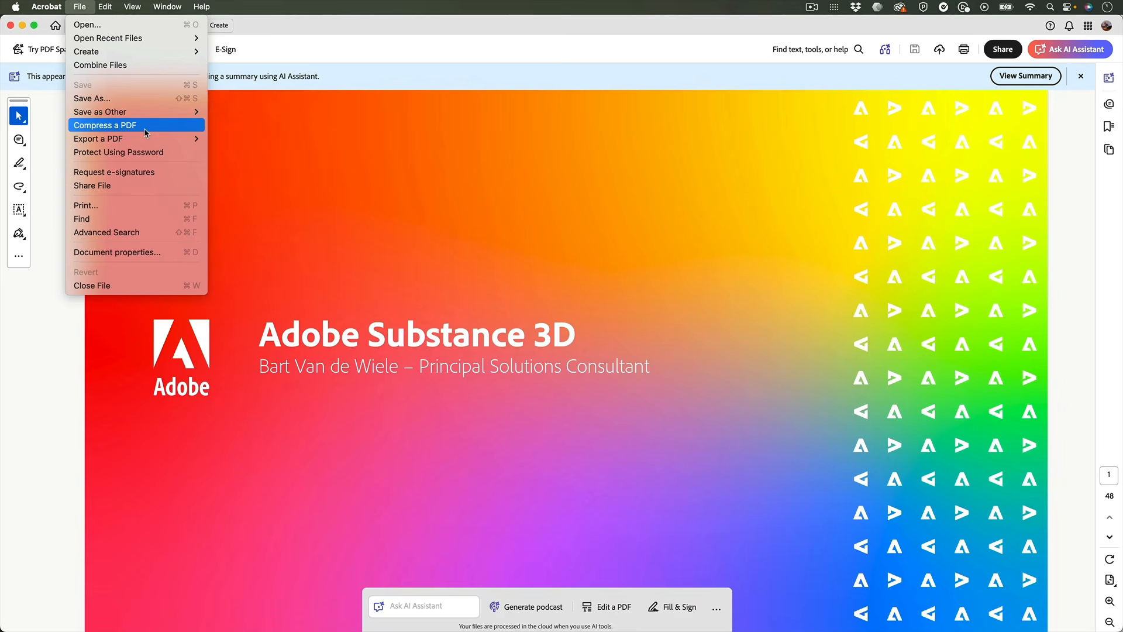
{"action": "mouse_move", "coordinate": [145, 113]}
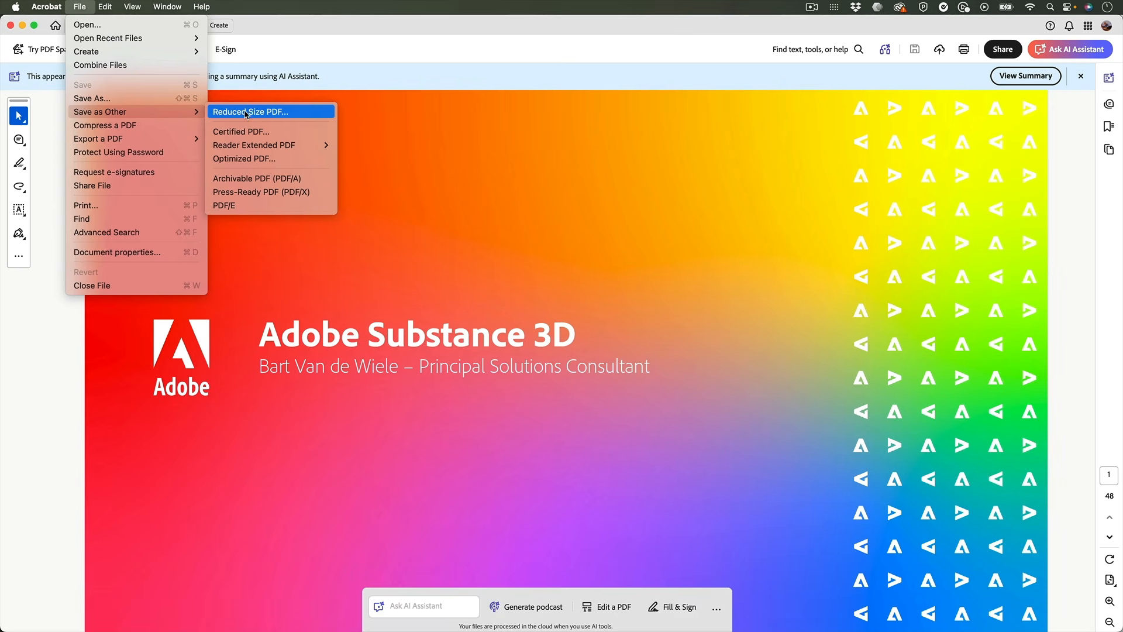
{"action": "left_click", "coordinate": [173, 131]}
{"action": "left_click_drag", "start_coordinate": [535, 259], "coordinate": [525, 199]}
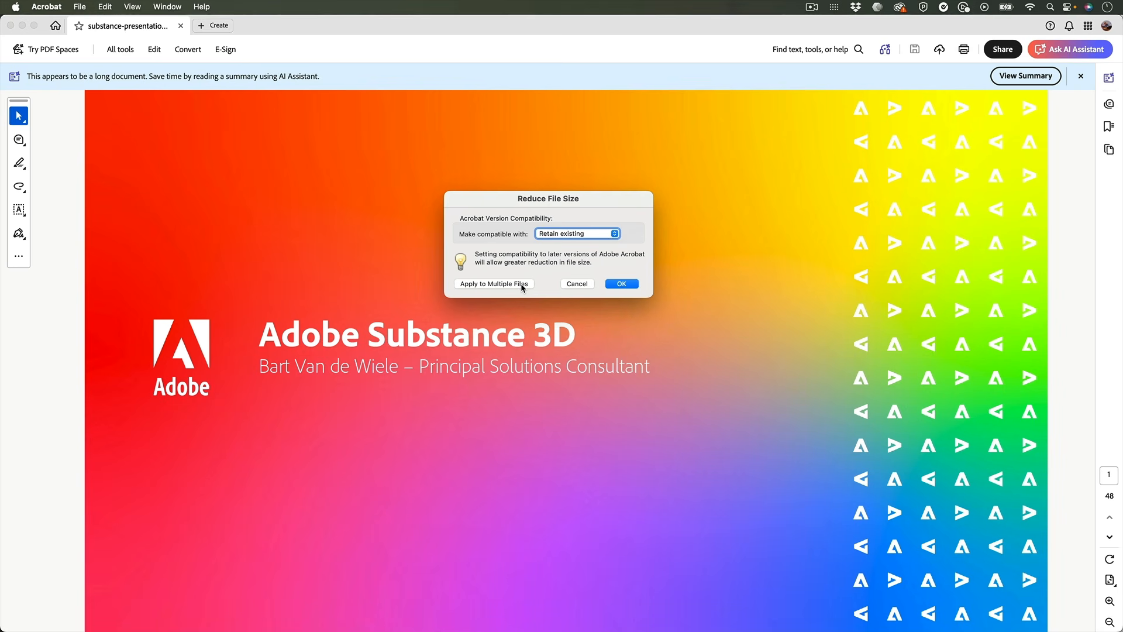
{"action": "left_click", "coordinate": [622, 284]}
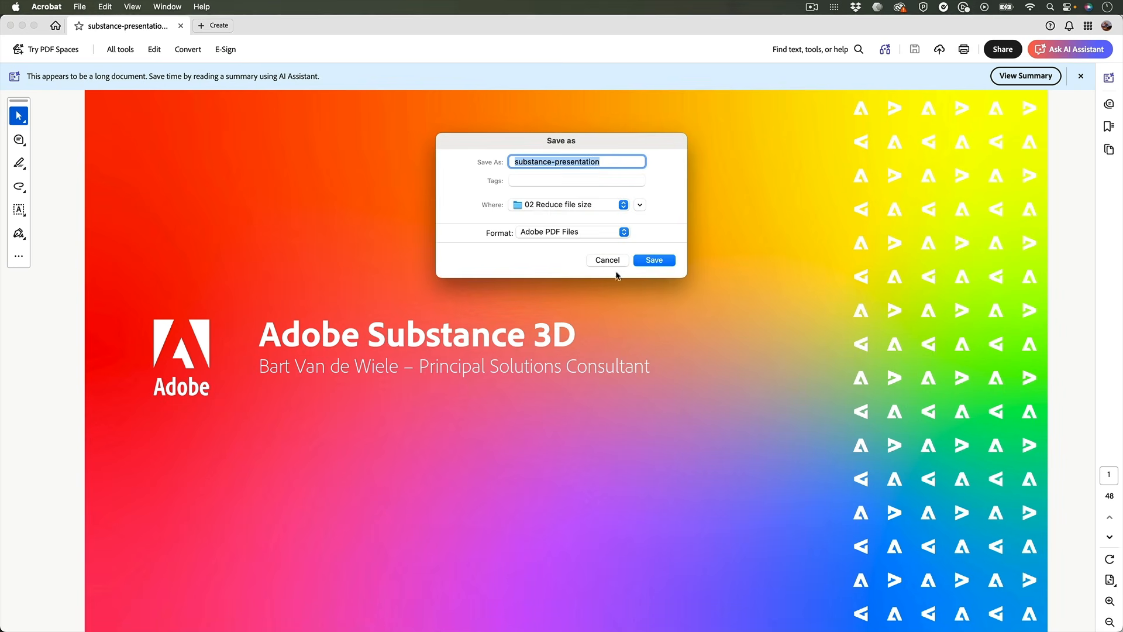
{"action": "left_click", "coordinate": [600, 165]}
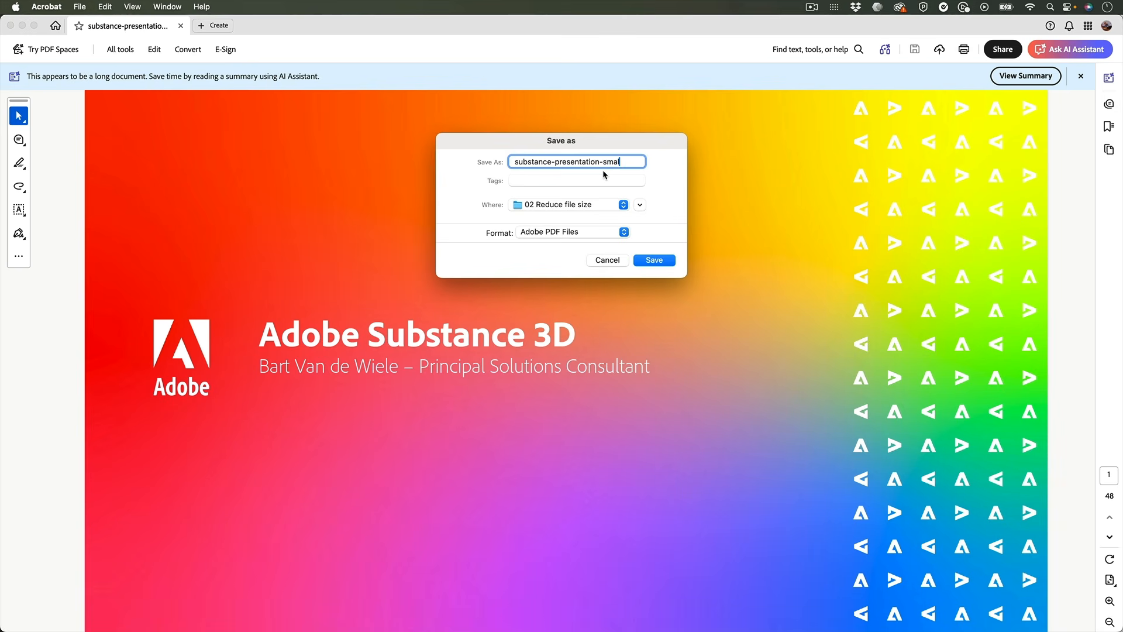
{"action": "left_click", "coordinate": [656, 260]}
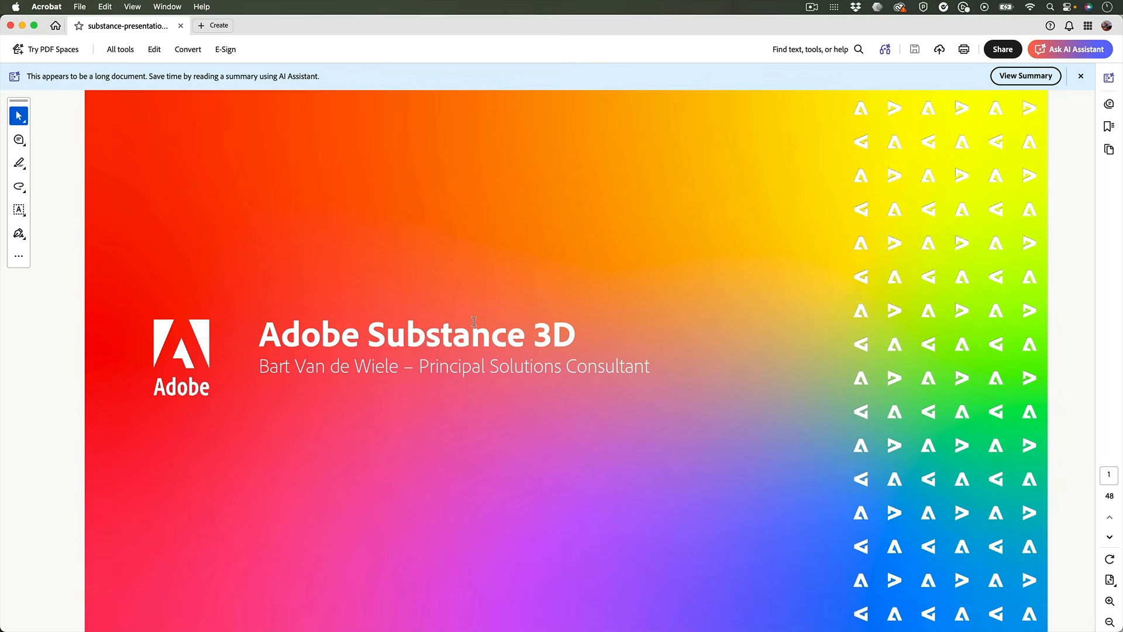
Page through the reduced-size presentation to page 4 to examine the image quality.
{"action": "key", "text": "Right"}
{"action": "key", "text": "Right"}
{"action": "key", "text": "Right"}
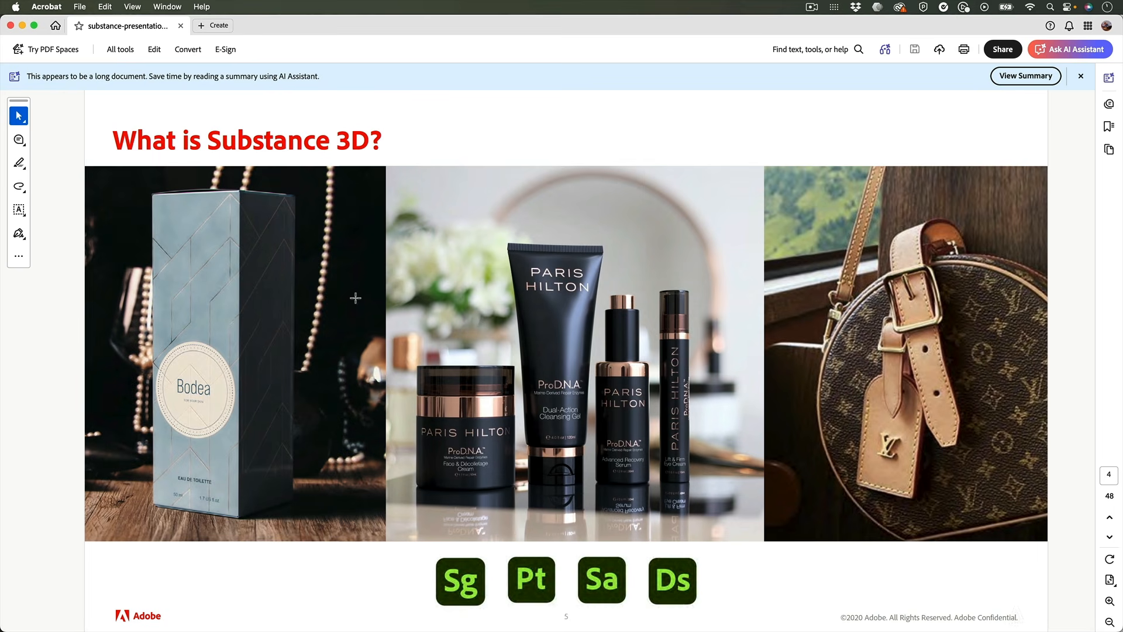
Check the file size of substance-presentation-smaller.pdf against the other versions in Finder, and return to Acrobat.
{"action": "key", "text": "super+Tab"}
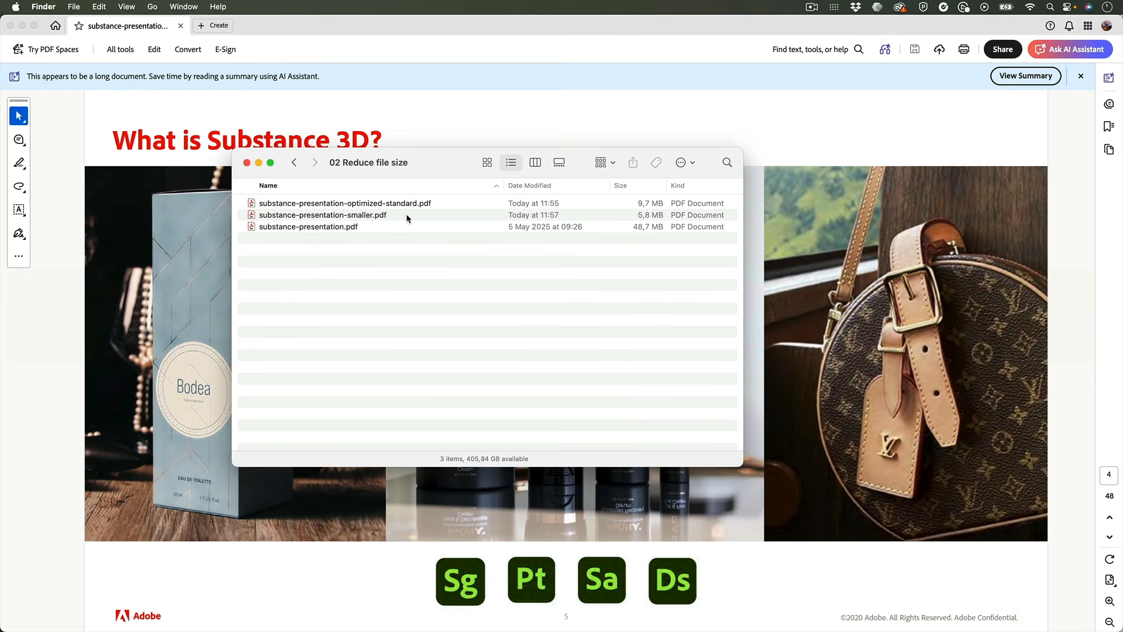
{"action": "left_click", "coordinate": [406, 214]}
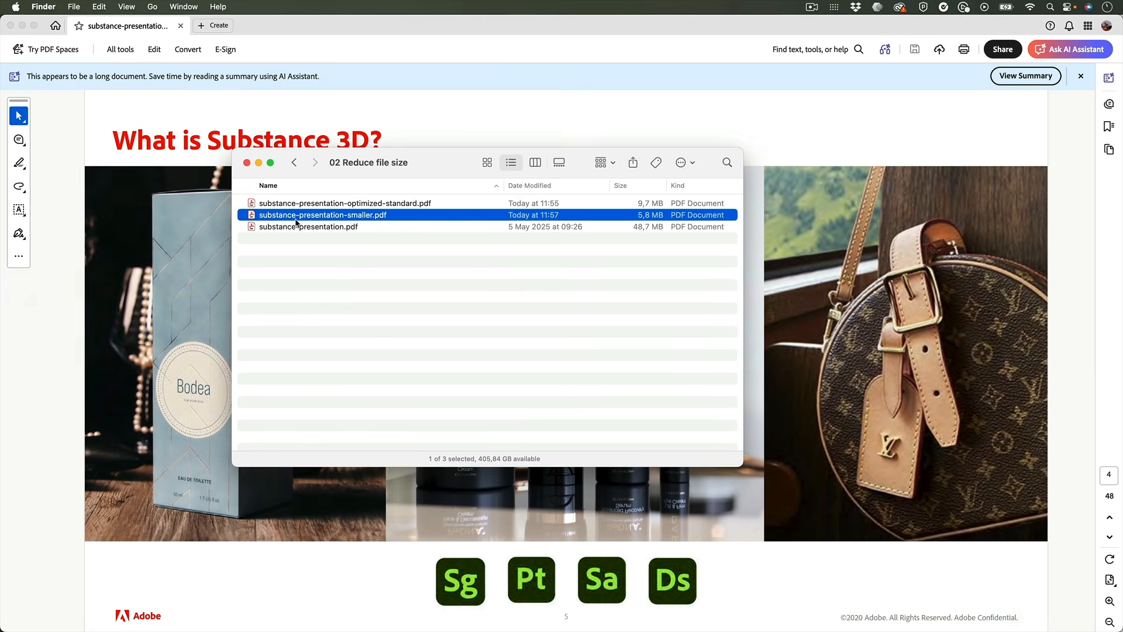
{"action": "left_click", "coordinate": [88, 187]}
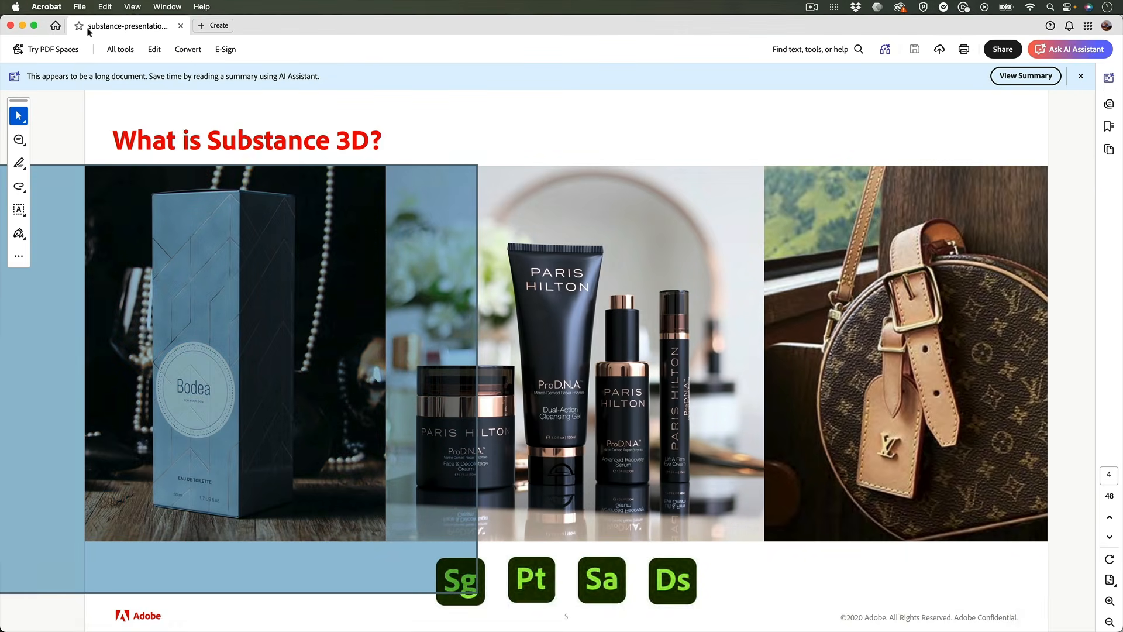
{"action": "left_click", "coordinate": [80, 7]}
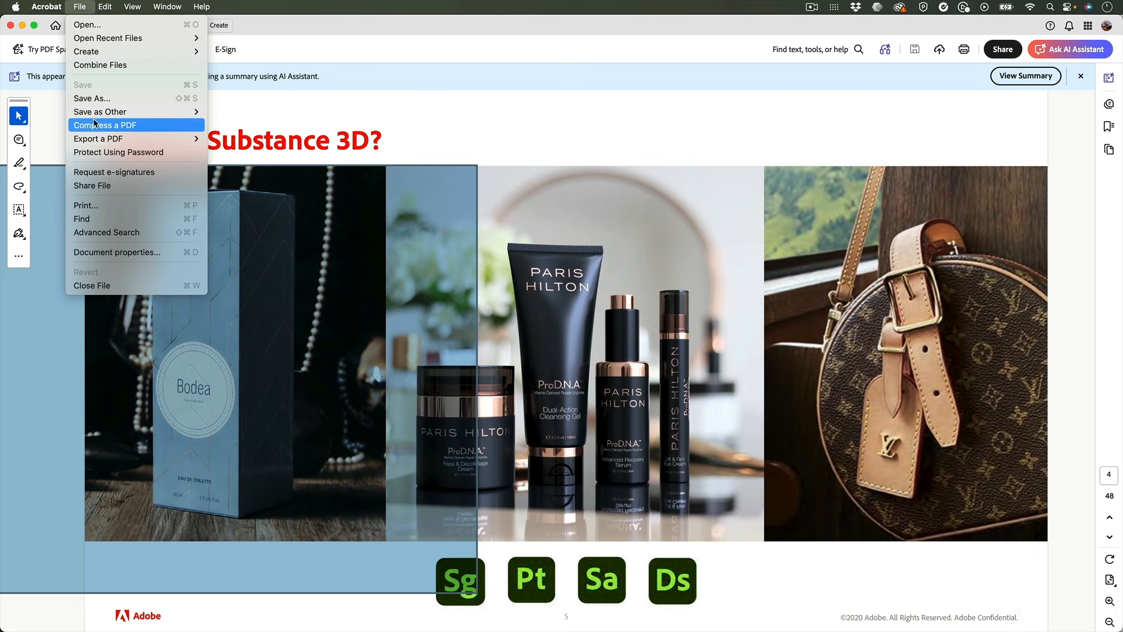
{"action": "left_click", "coordinate": [65, 128]}
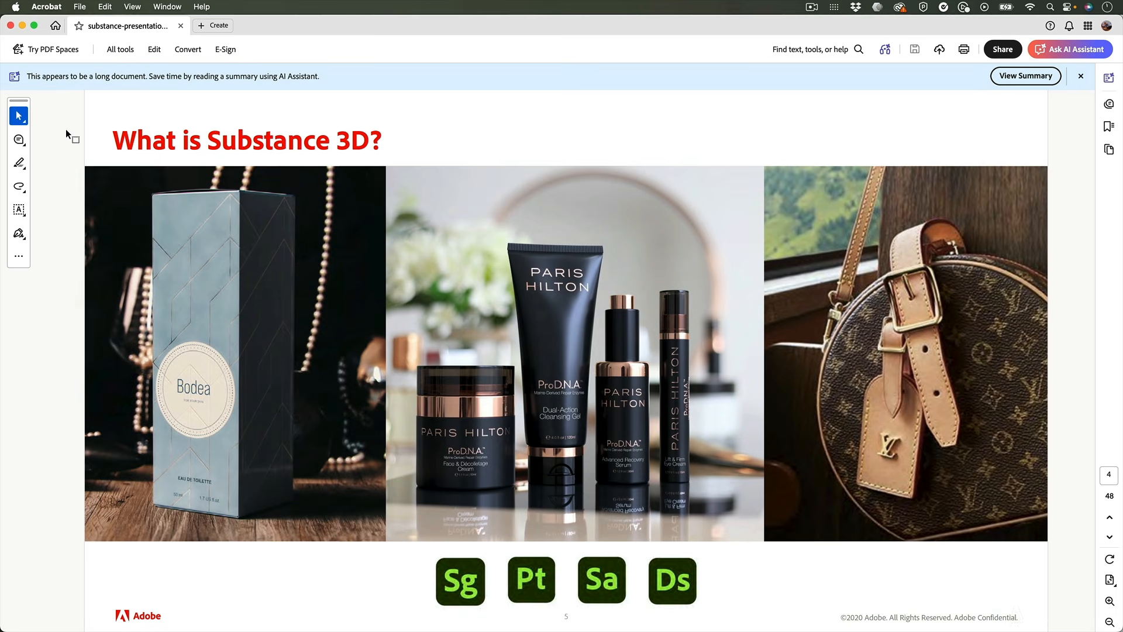
{"action": "left_click", "coordinate": [79, 9]}
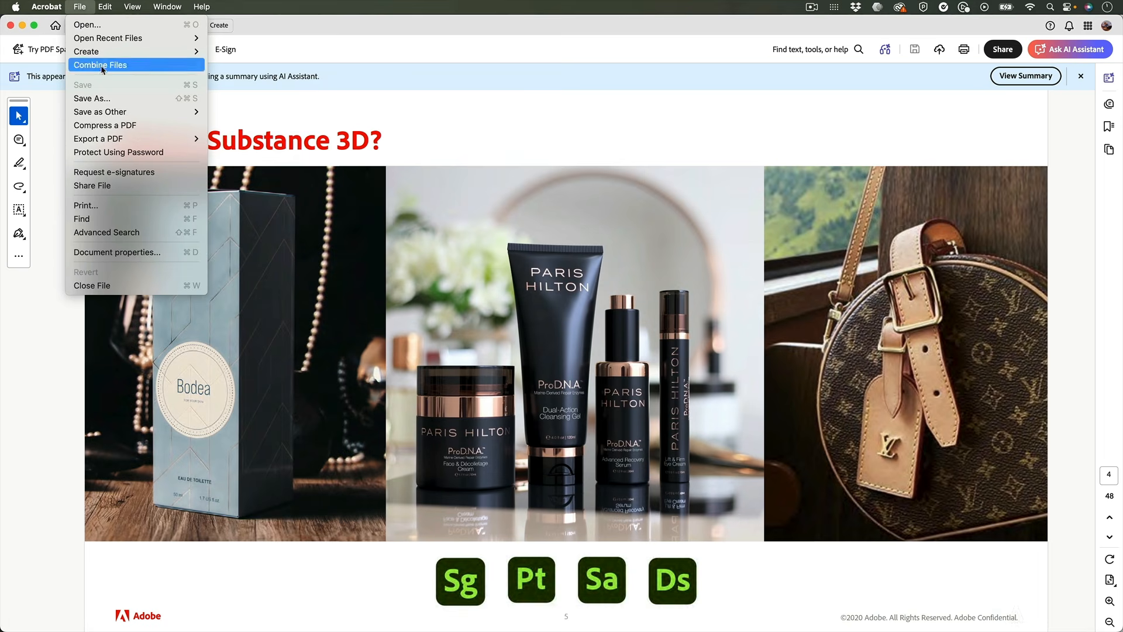
{"action": "mouse_move", "coordinate": [107, 114]}
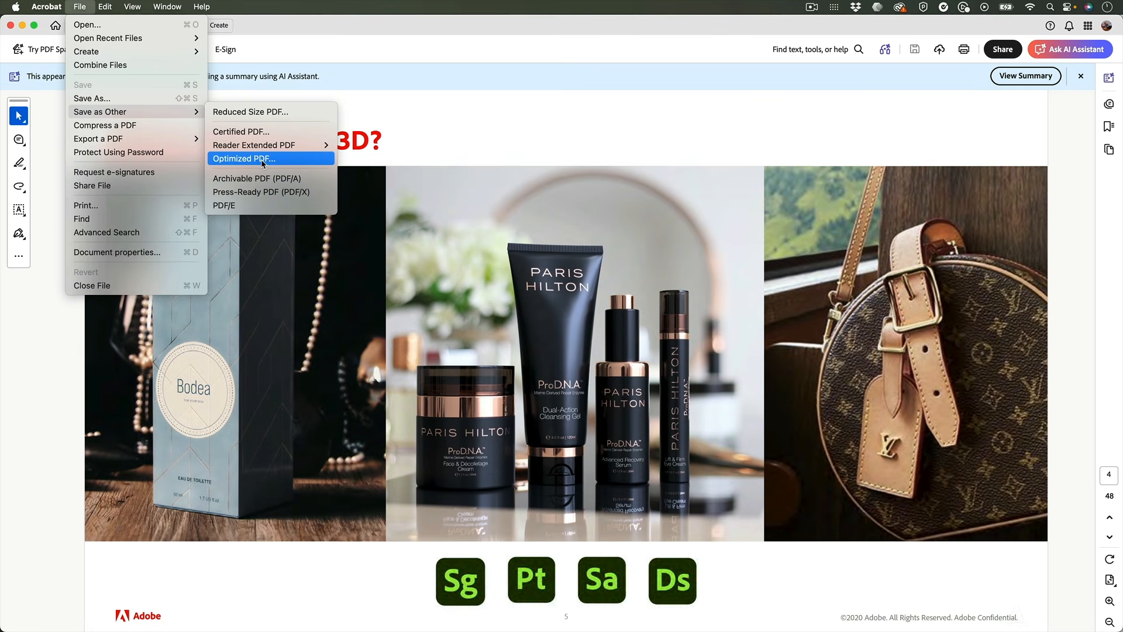
{"action": "left_click", "coordinate": [54, 174]}
Switch to Acrobat on the web in Chrome and start the Compress a PDF quick action from the document tools.
{"action": "key", "text": "super+Tab"}
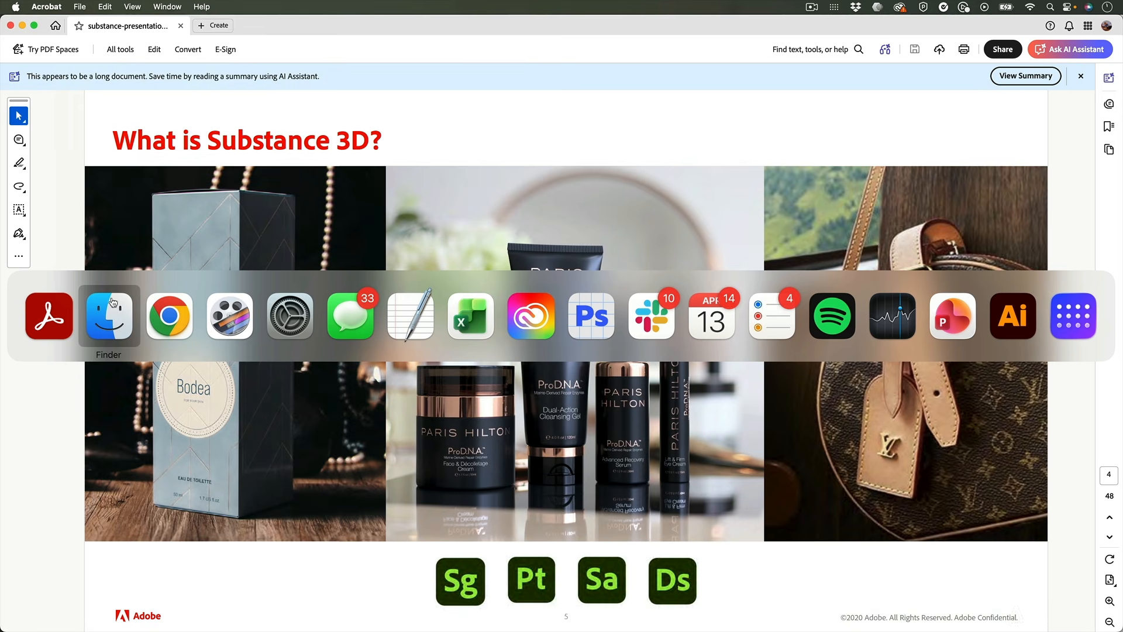
{"action": "left_click", "coordinate": [170, 315]}
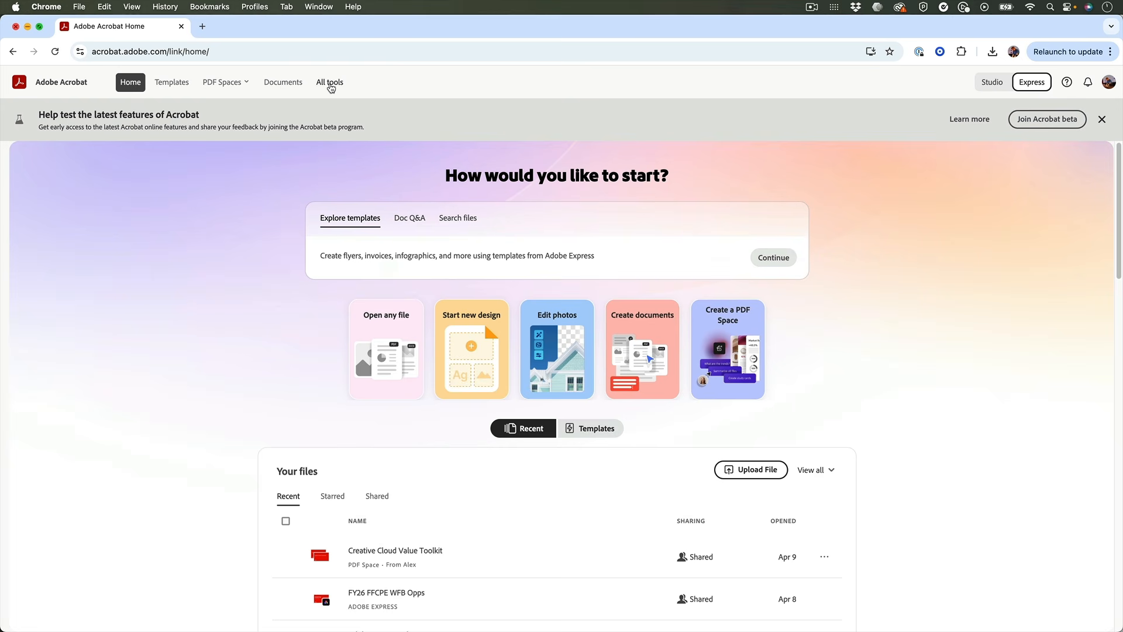
{"action": "left_click", "coordinate": [330, 87]}
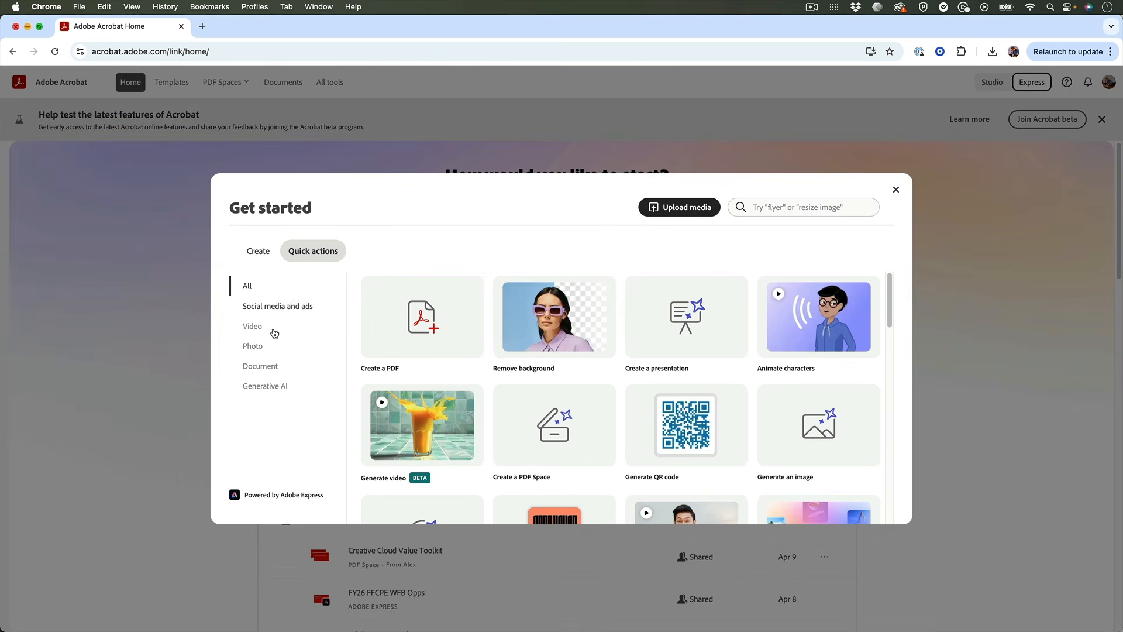
{"action": "left_click", "coordinate": [258, 367]}
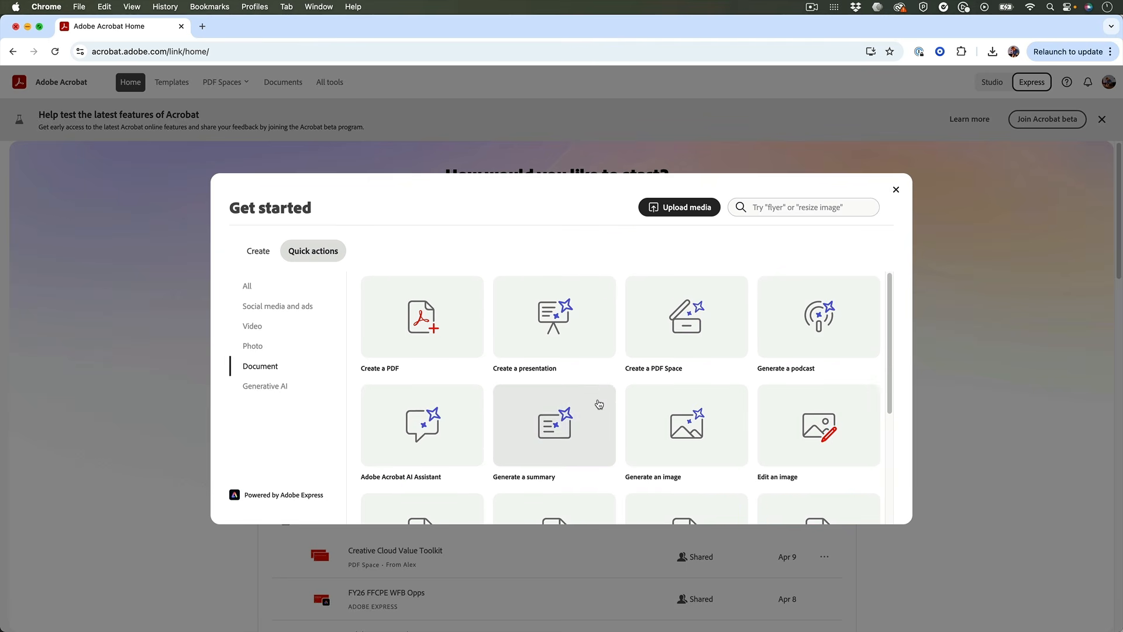
{"action": "scroll", "coordinate": [598, 389], "scroll_direction": "down", "scroll_amount": 3}
{"action": "scroll", "coordinate": [601, 389], "scroll_direction": "down", "scroll_amount": 2}
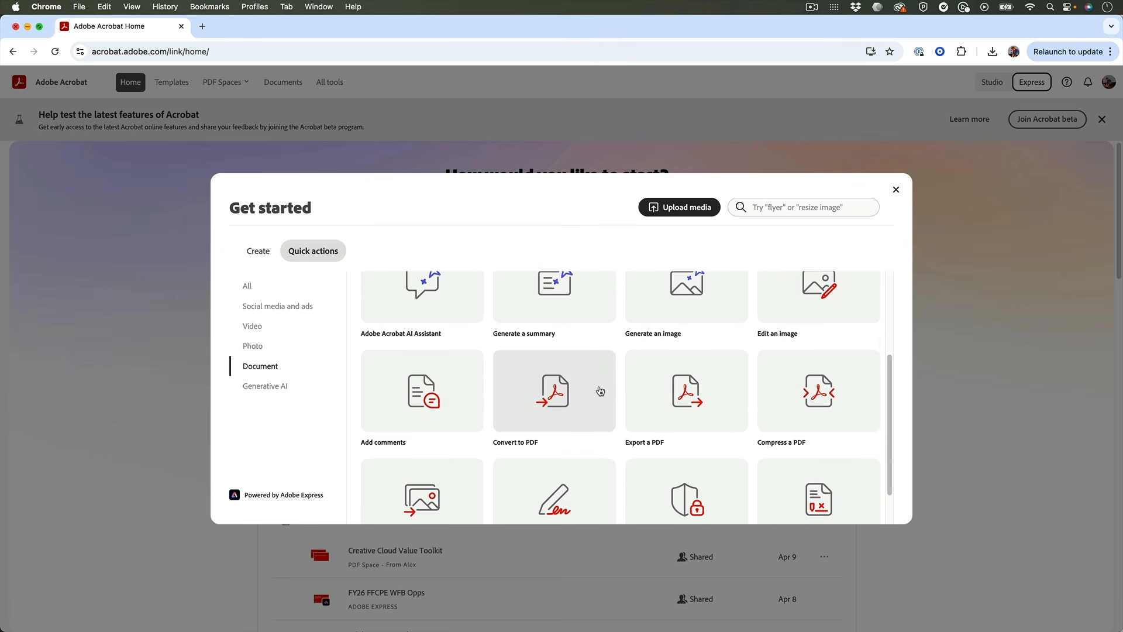
{"action": "left_click", "coordinate": [837, 394]}
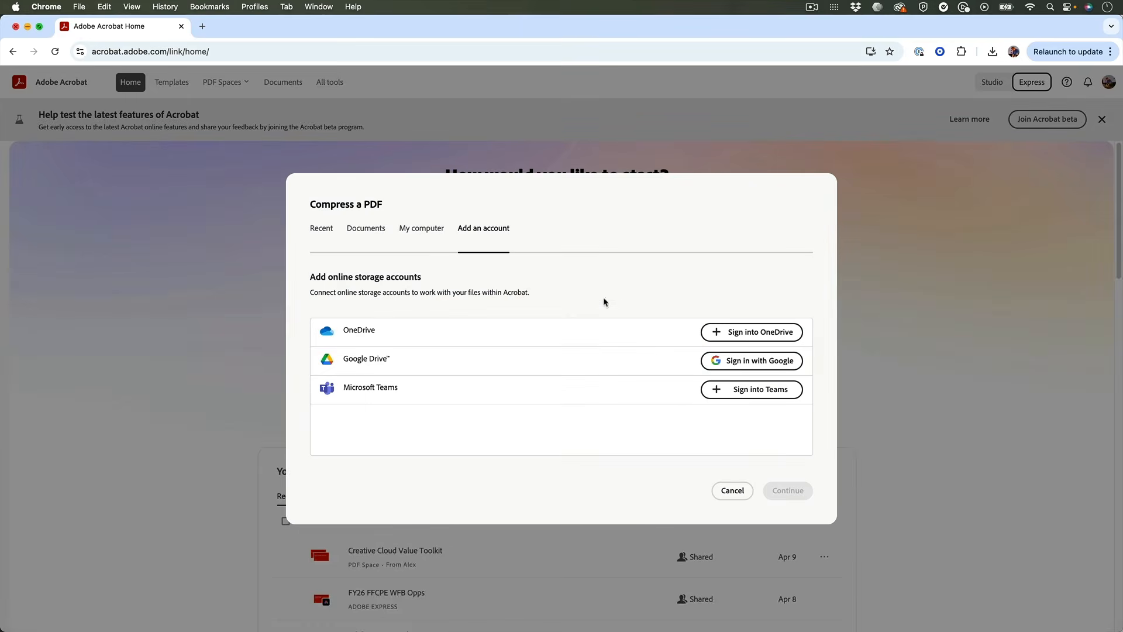